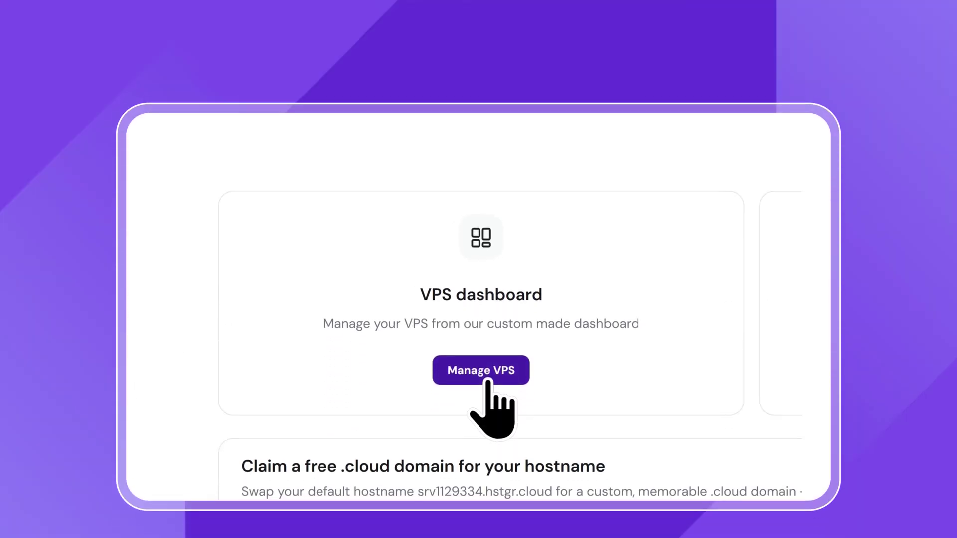
Enable HTTPS with a Let's Encrypt certificate for admin.dockervpsdemo.cloud, then start a new project.
left_click(486, 343)
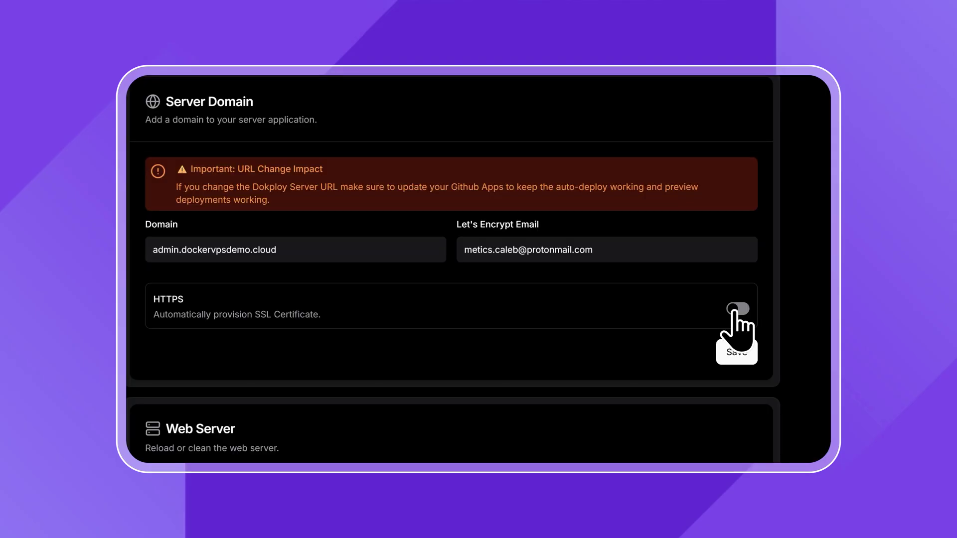
left_click(738, 309)
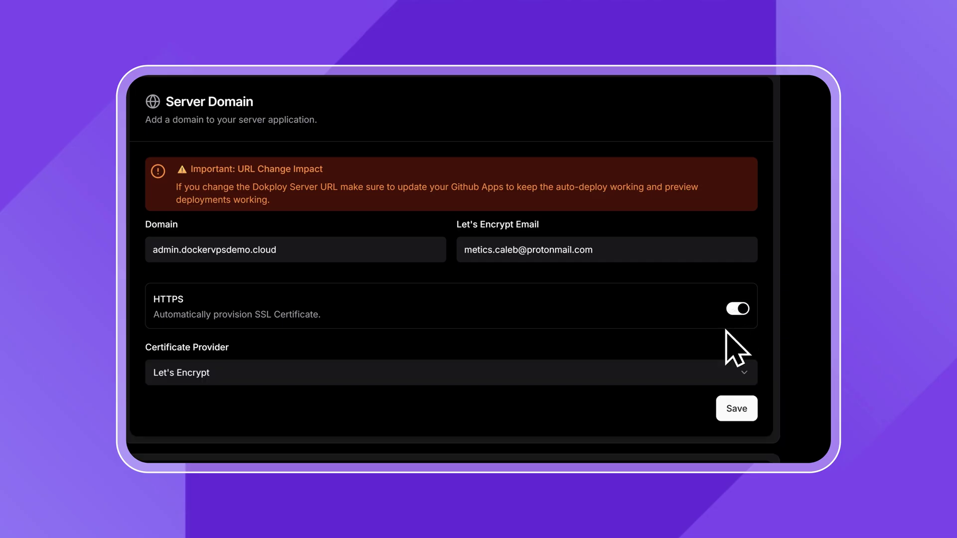
left_click(224, 379)
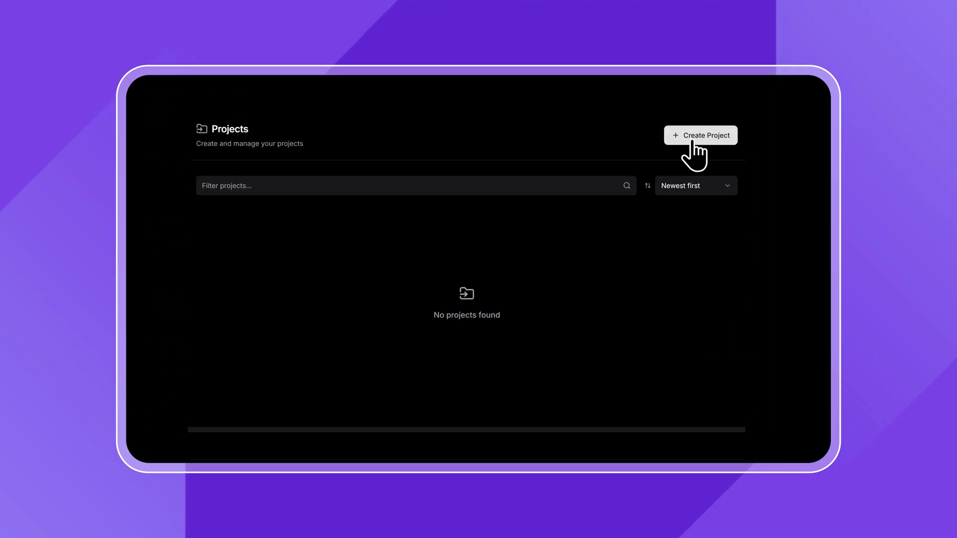
left_click(693, 142)
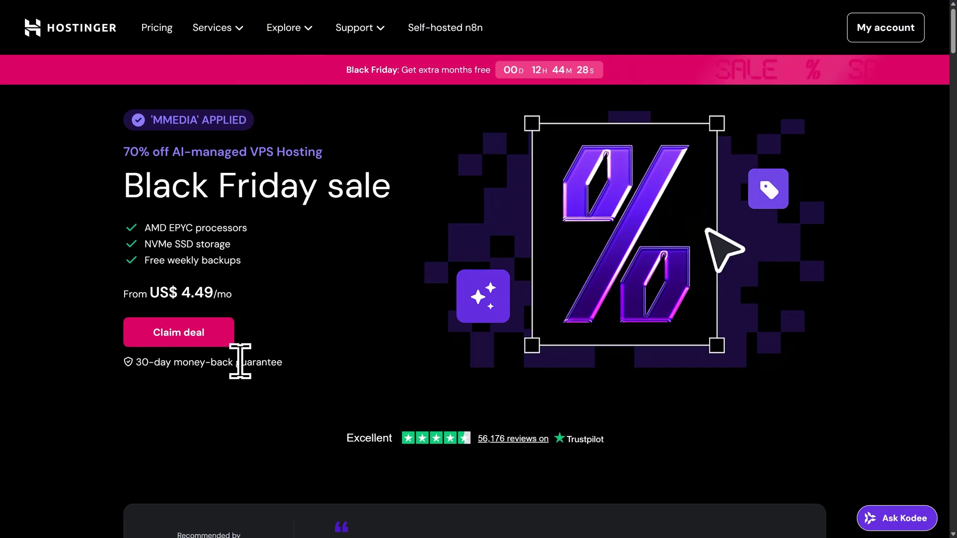
Jump from the Black Friday page to the discounted KVM pricing plans via Claim deal.
left_click(183, 339)
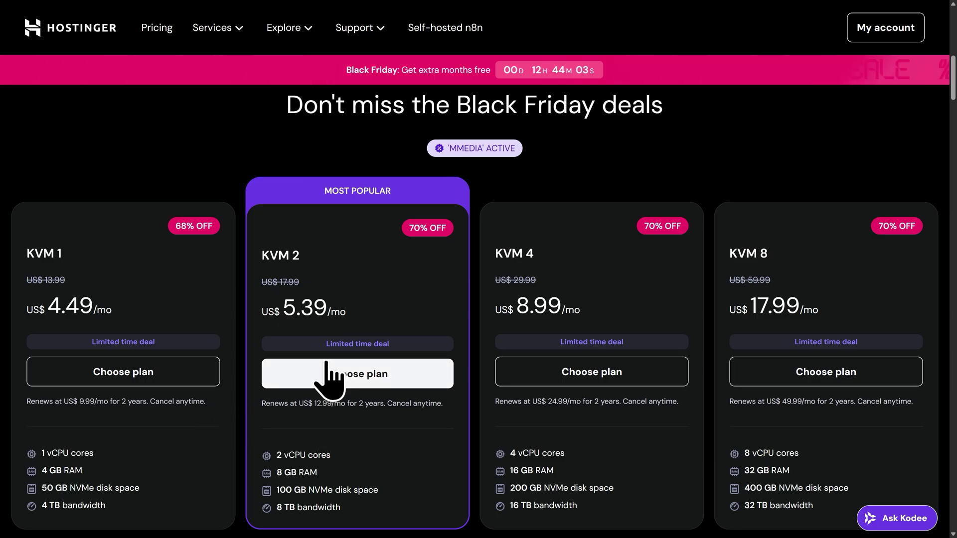
Add the KVM 2 plan to the cart with a 12-month billing period.
left_click(358, 381)
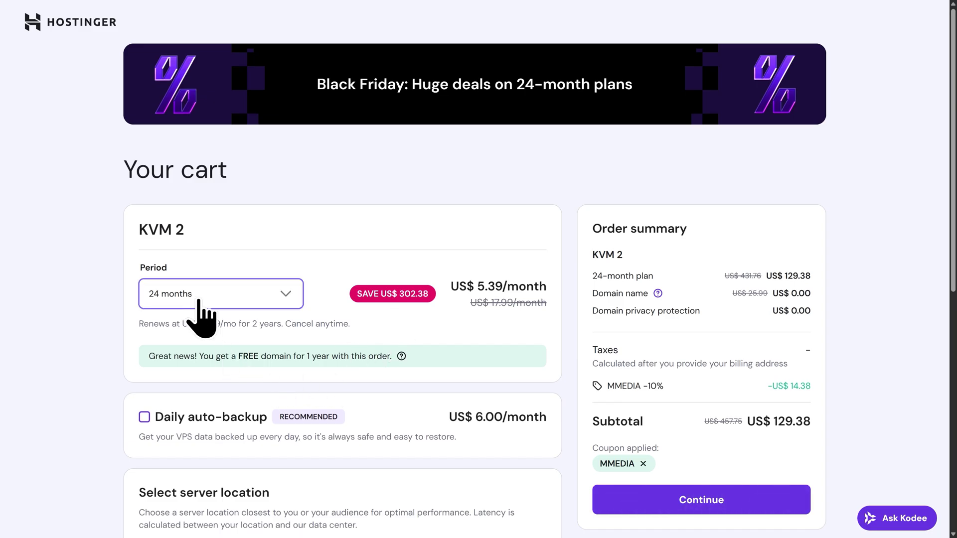
left_click(200, 299)
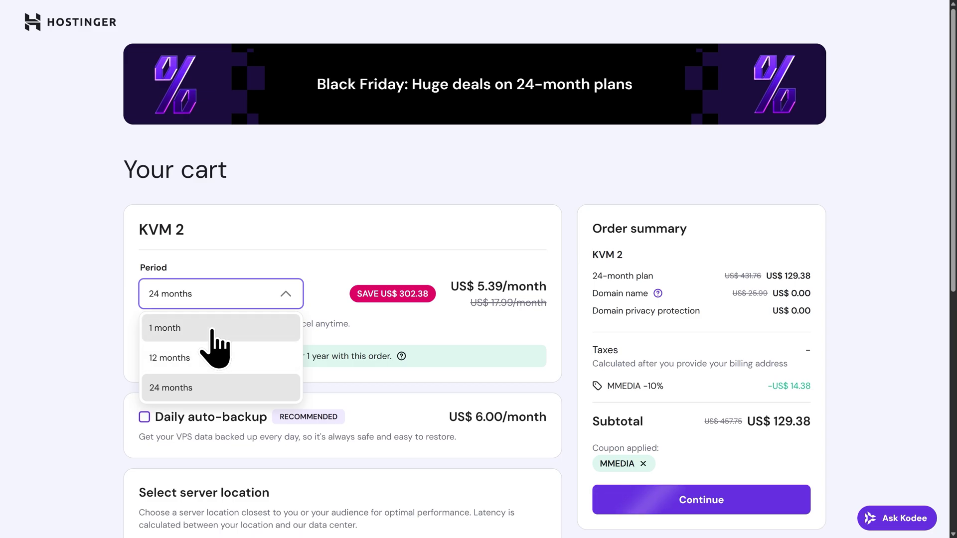
left_click(203, 367)
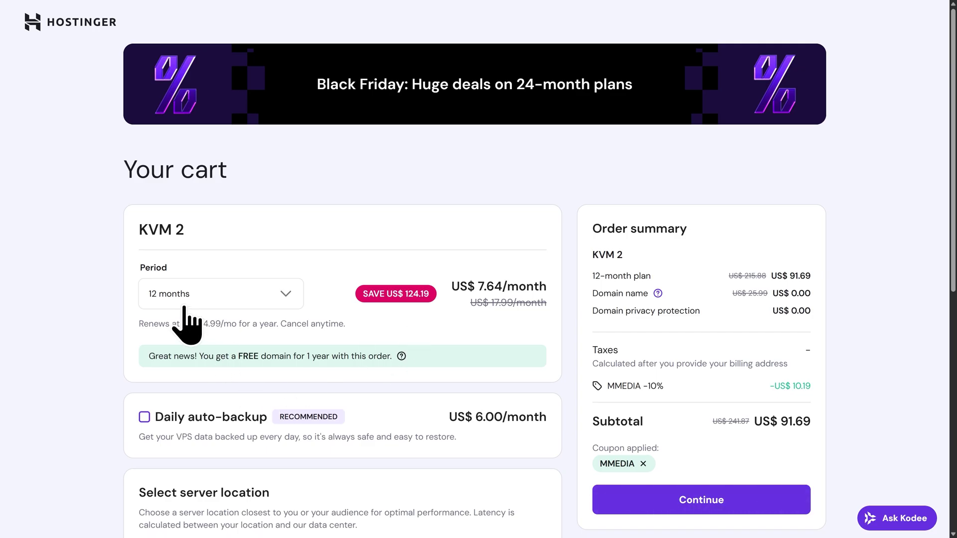
scroll(209, 384, "down", 2)
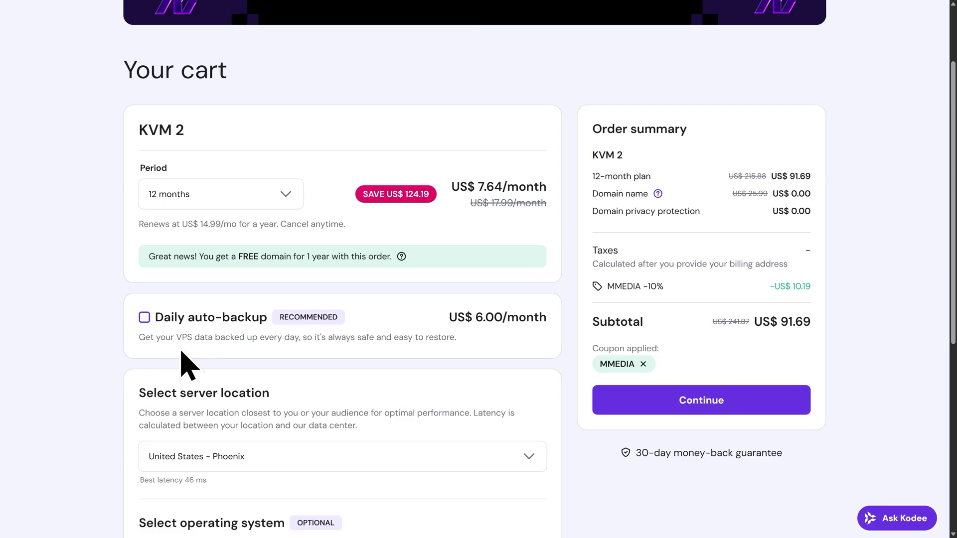
scroll(204, 351, "down", 3)
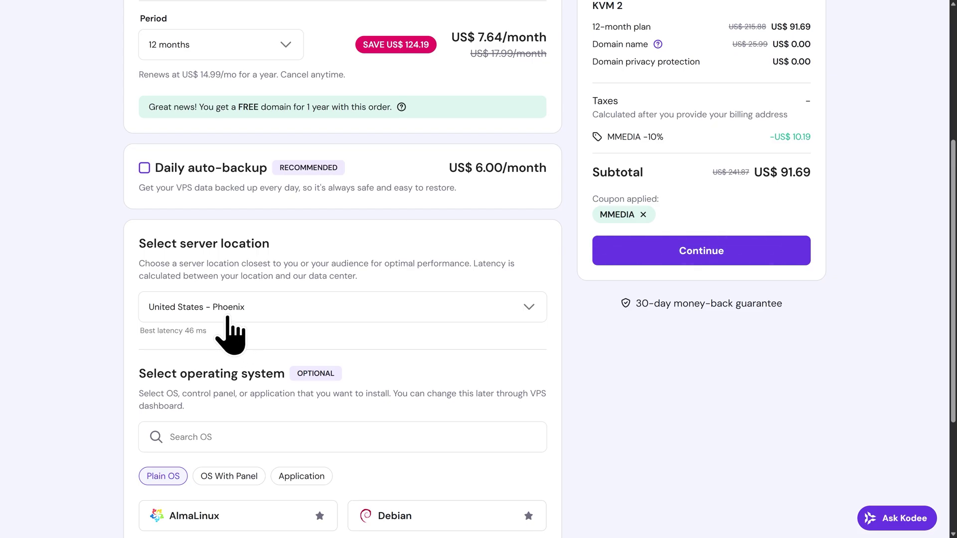
scroll(228, 320, "down", 4)
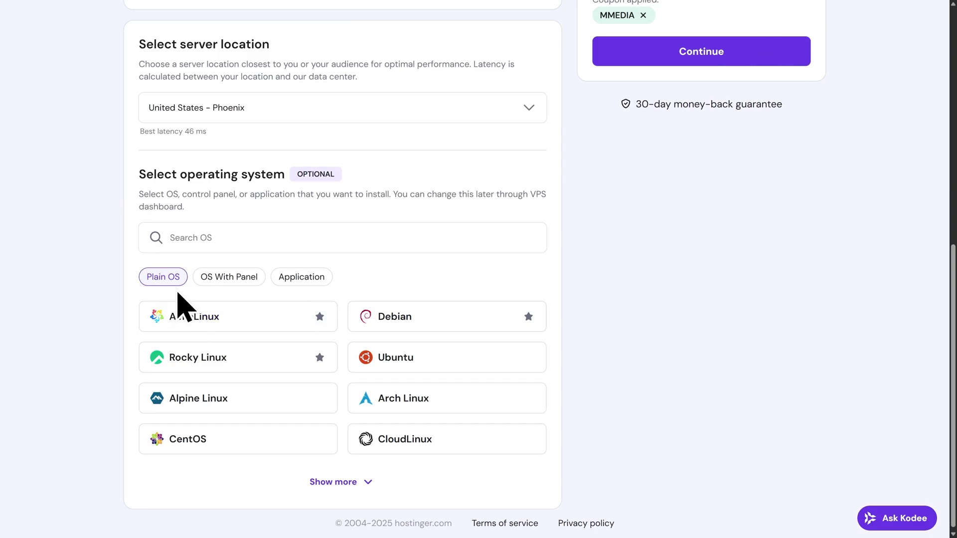
Choose Dokploy (Ubuntu 24.04) under OS With Panel and proceed from the cart.
left_click(229, 287)
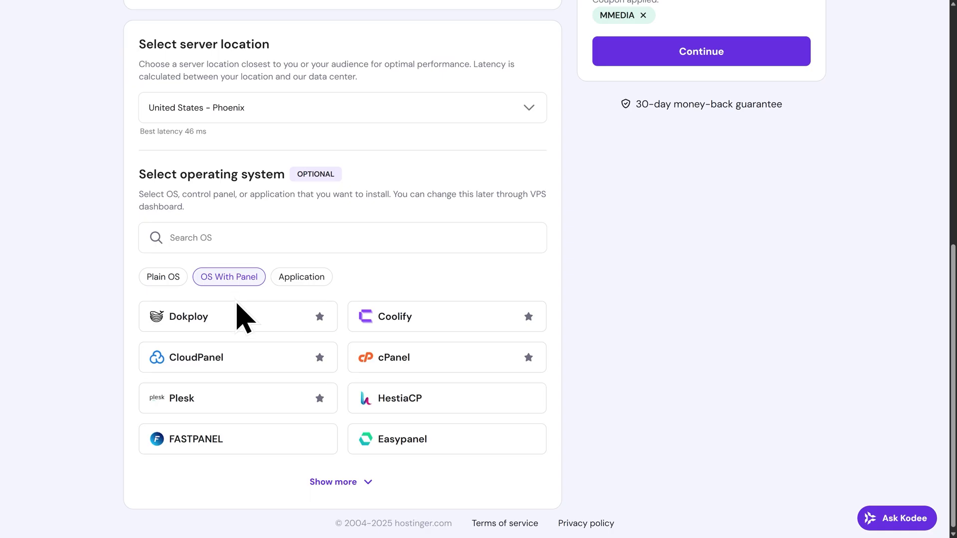
left_click(204, 329)
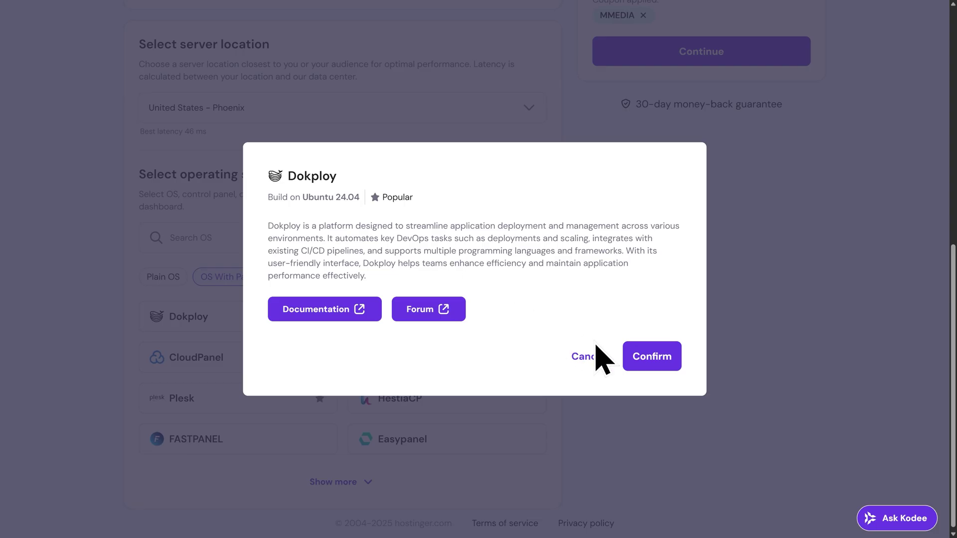
left_click(652, 365)
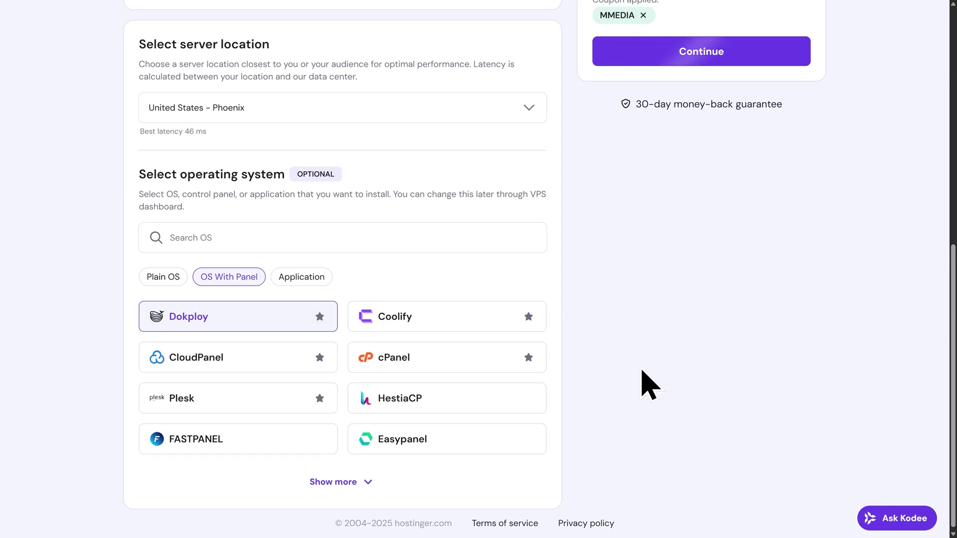
scroll(641, 381, "up", 6)
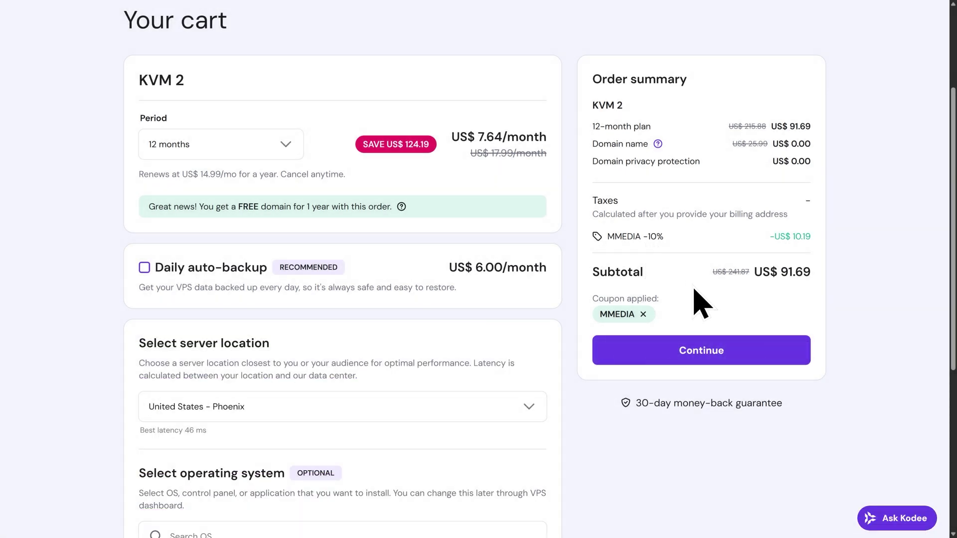
left_click(702, 355)
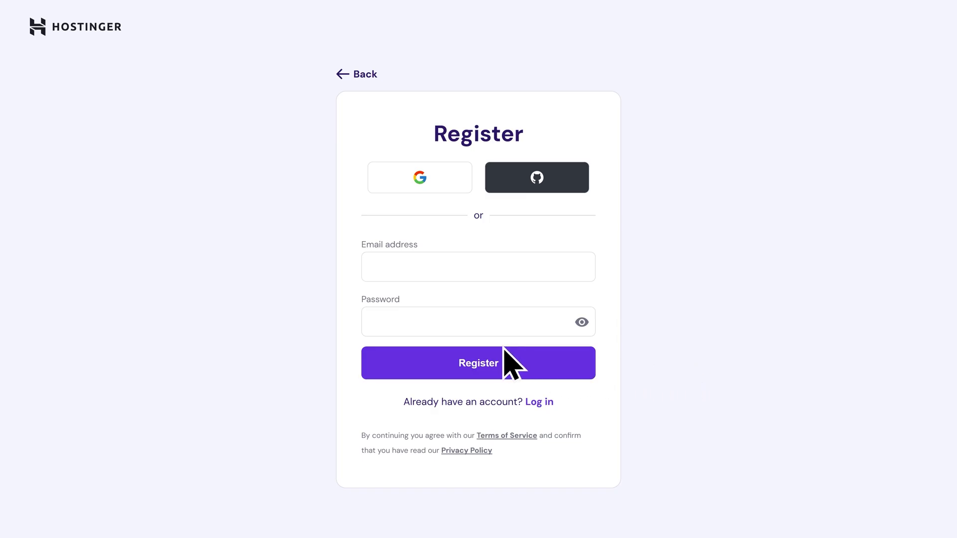
Register a new Hostinger account with the pasted e-mail address and a password.
left_click(438, 271)
key("ctrl+v")
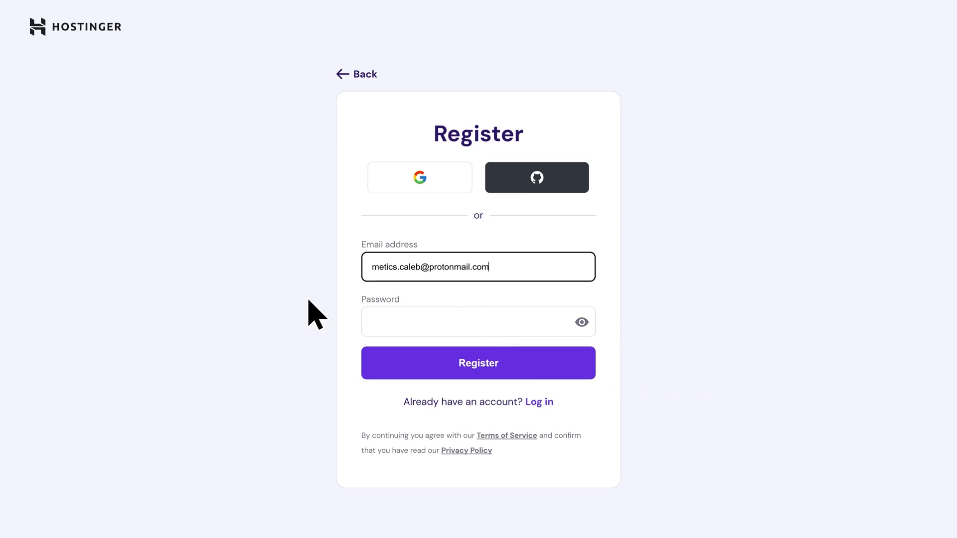
key("Tab")
type("•")
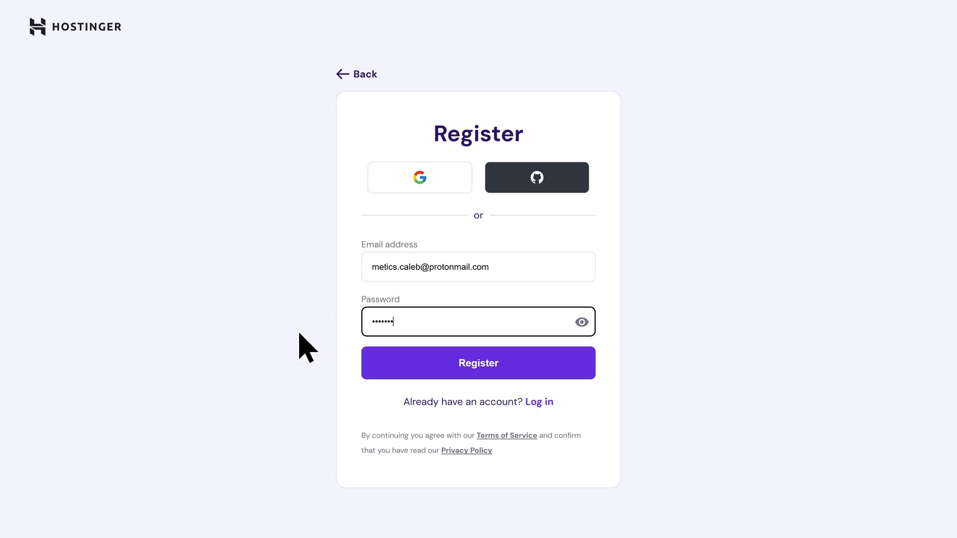
left_click(476, 366)
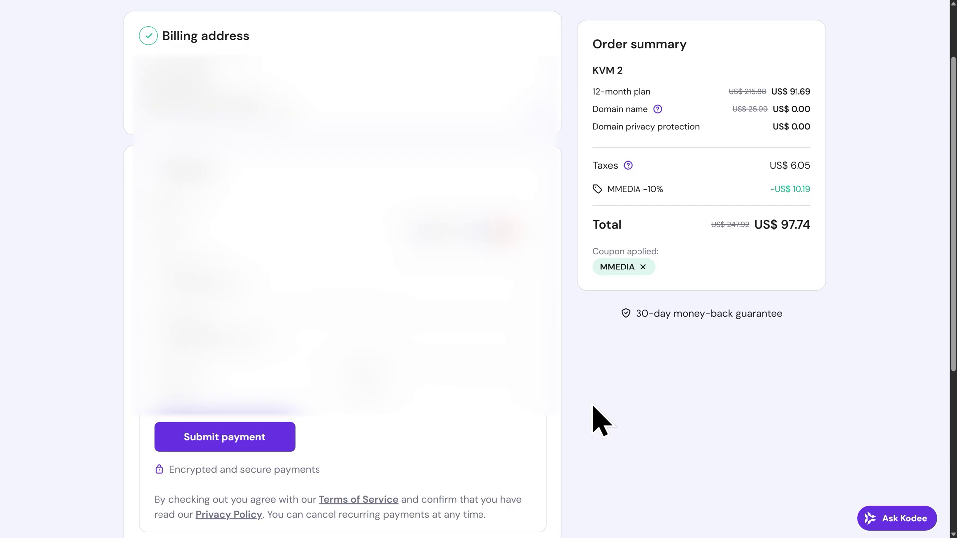
Pay for the order and set up the VPS with a root password, skipping the Malware scanner.
left_click(227, 447)
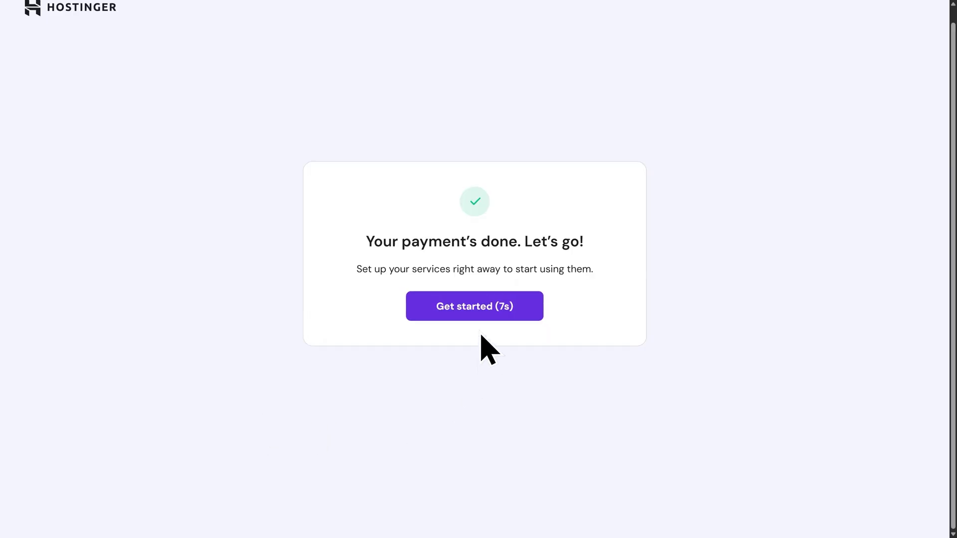
left_click(479, 312)
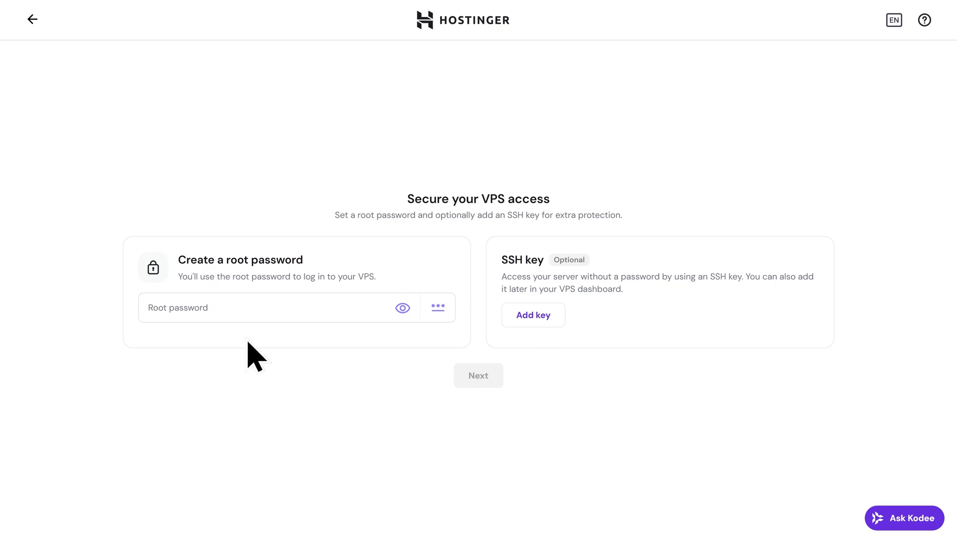
left_click(214, 307)
key("ctrl+v")
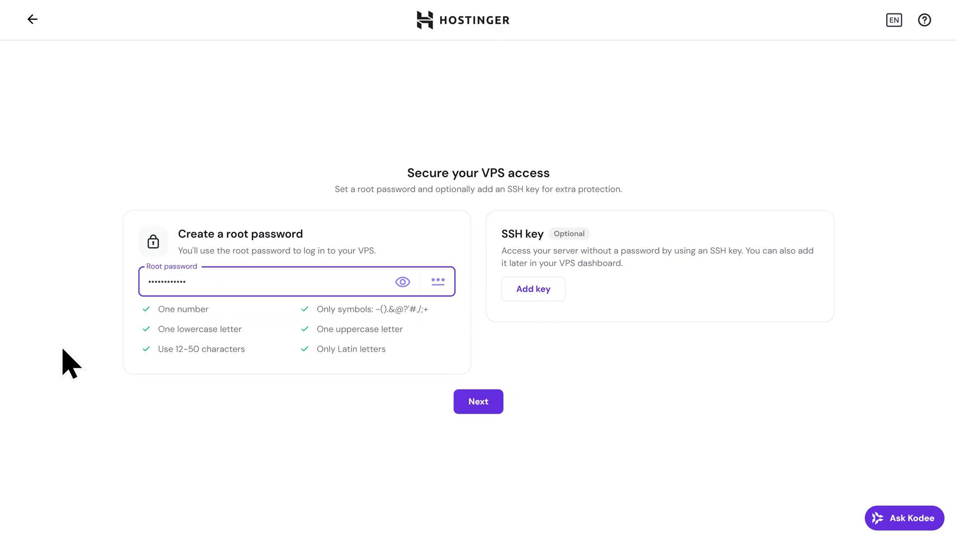
left_click(468, 402)
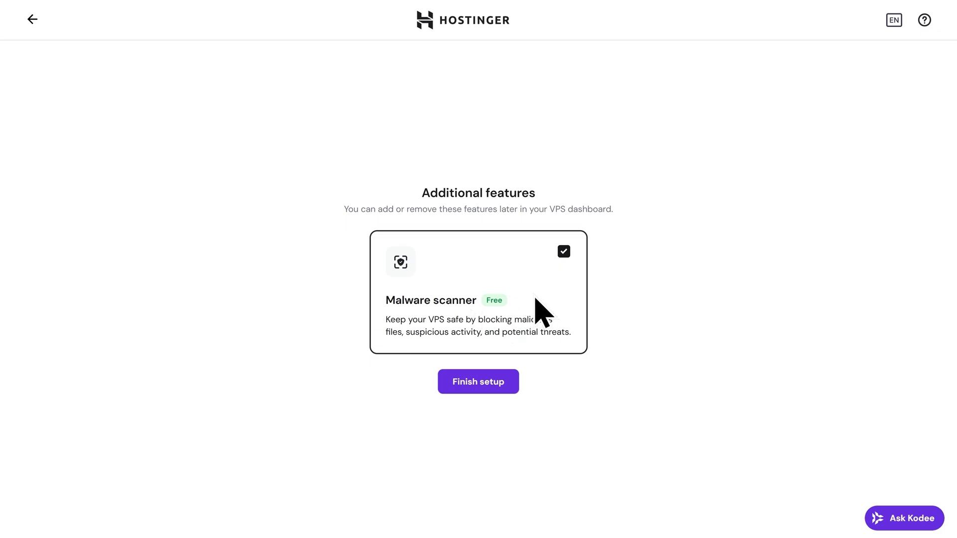
left_click(563, 252)
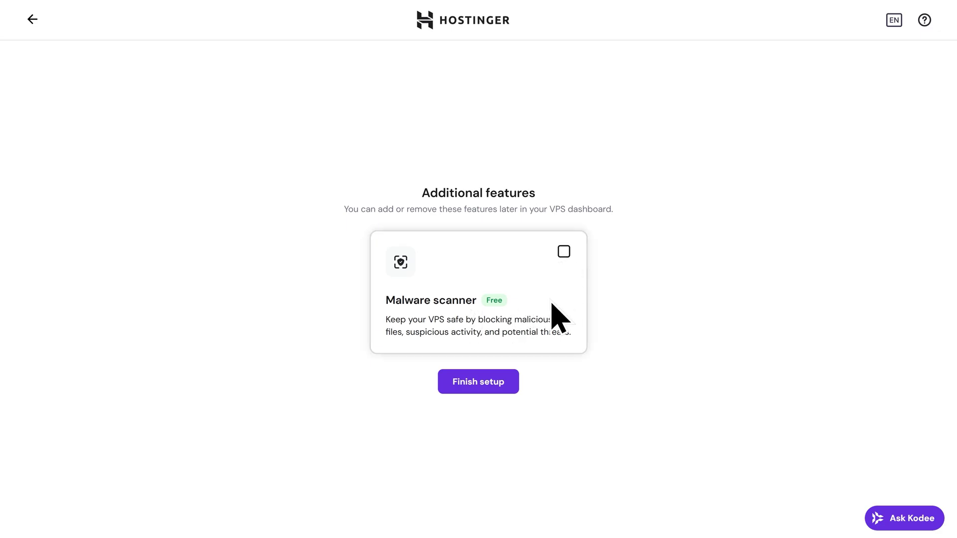
left_click(477, 392)
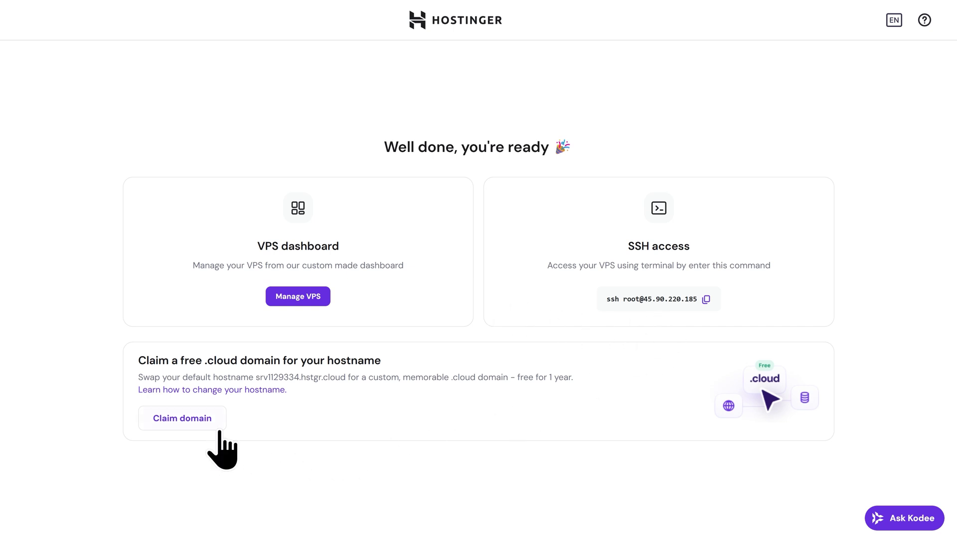
Open the VPS Overview and highlight the root access IP 45.90.220.185.
left_click(299, 302)
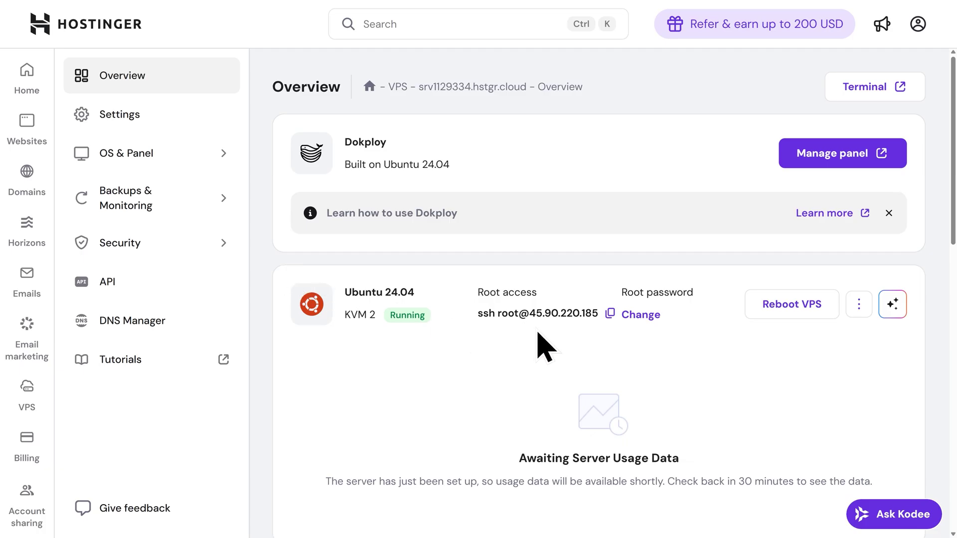
left_click_drag(530, 313, 598, 314)
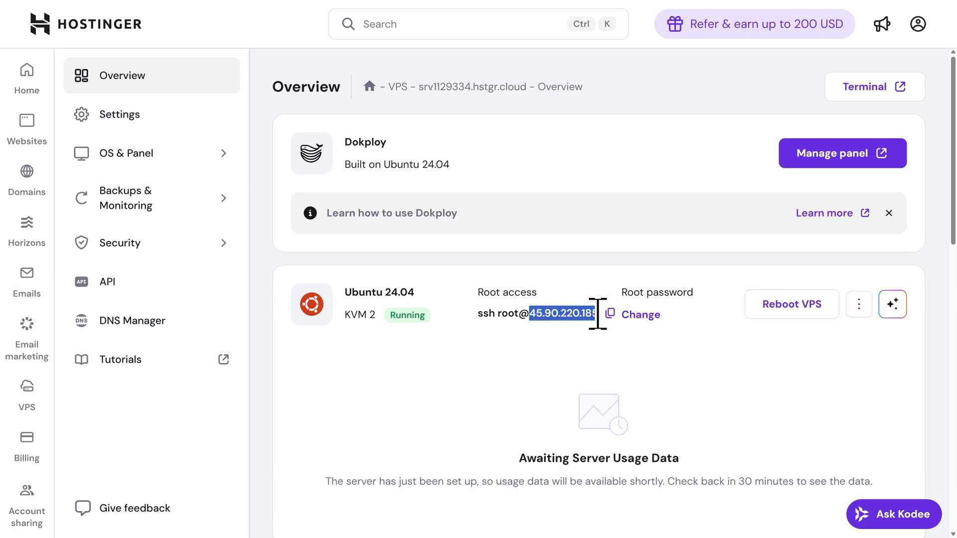
left_click(561, 351)
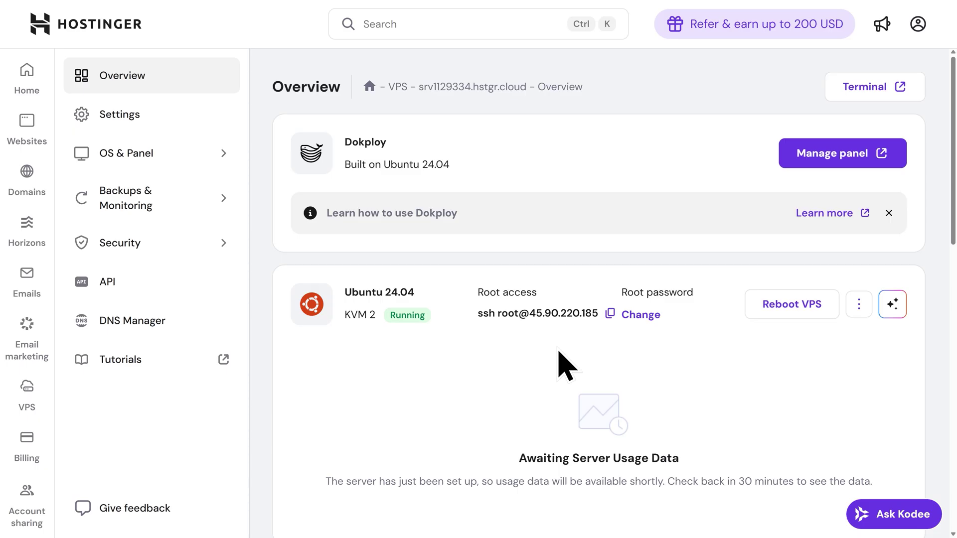
Run 'sudo apt update && sudo apt upgrade -y' in the server's web terminal.
left_click(869, 99)
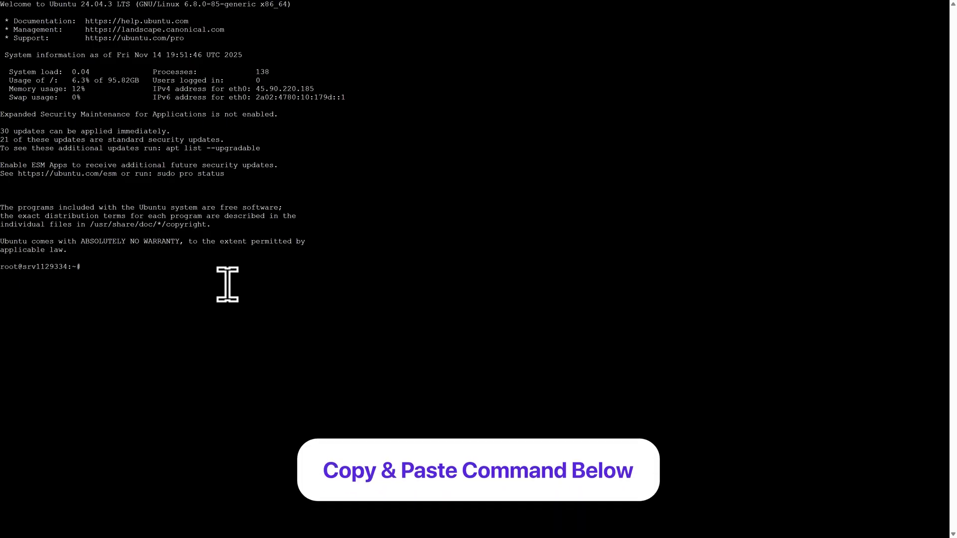
type("sudo ap")
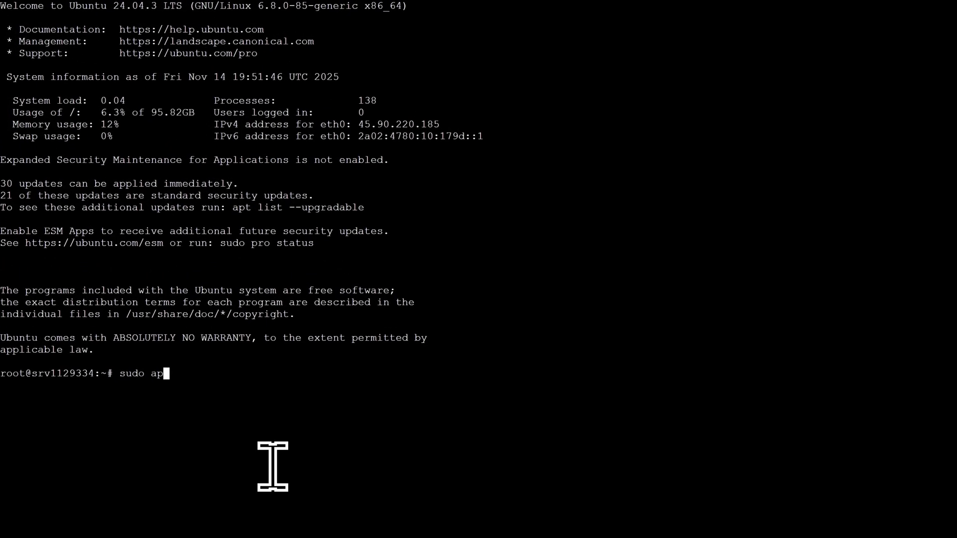
type("t update && sudo apt up")
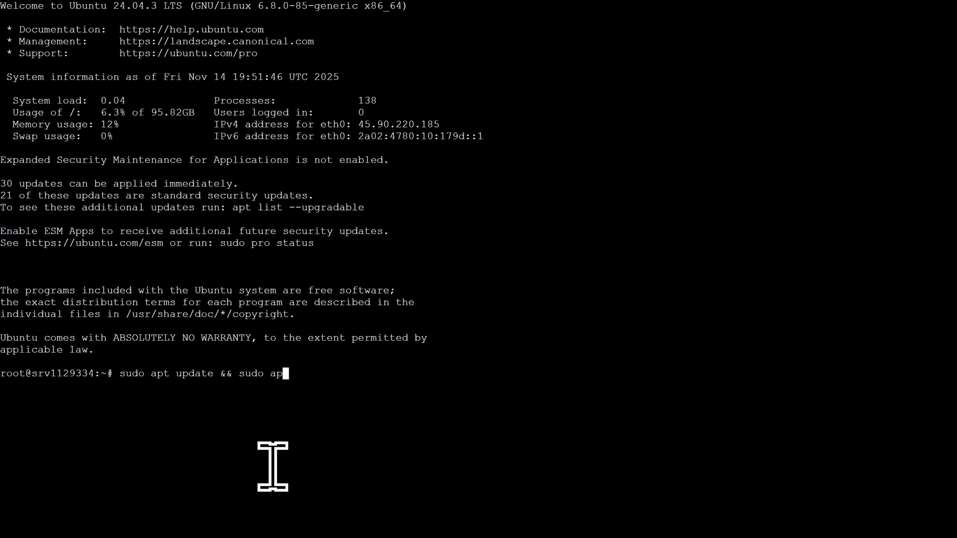
type("grade -y")
key("Return")
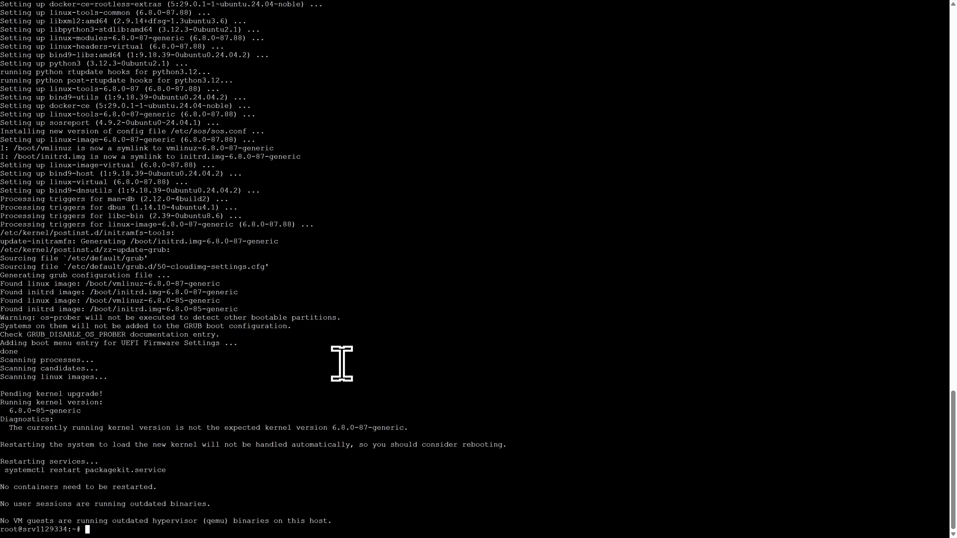
key("F11")
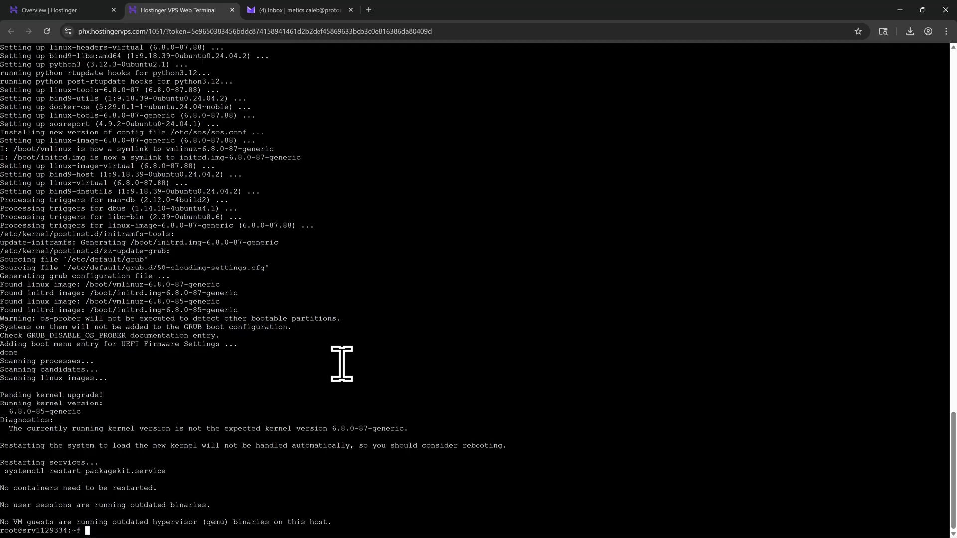
Close the web terminal tab and launch the Dokploy panel from the VPS Overview.
left_click(232, 10)
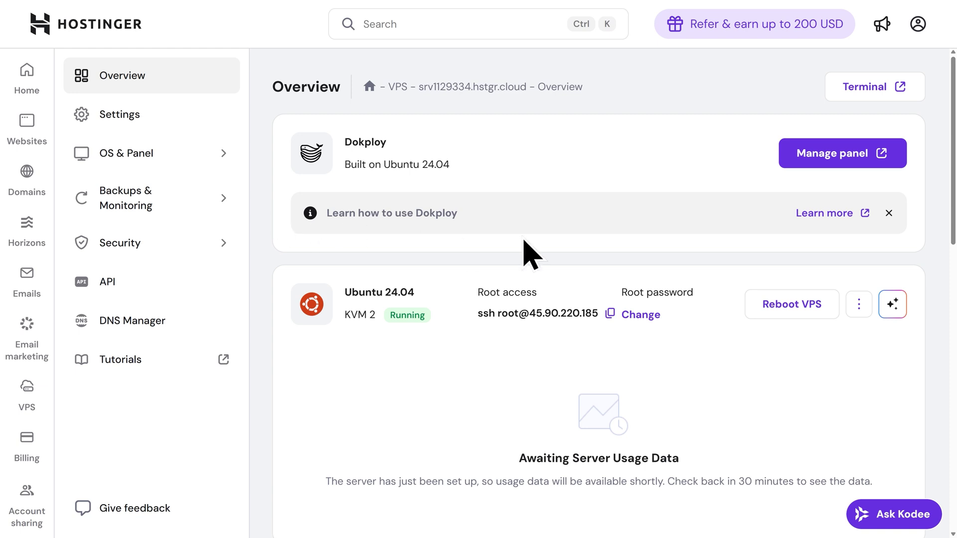
left_click(840, 170)
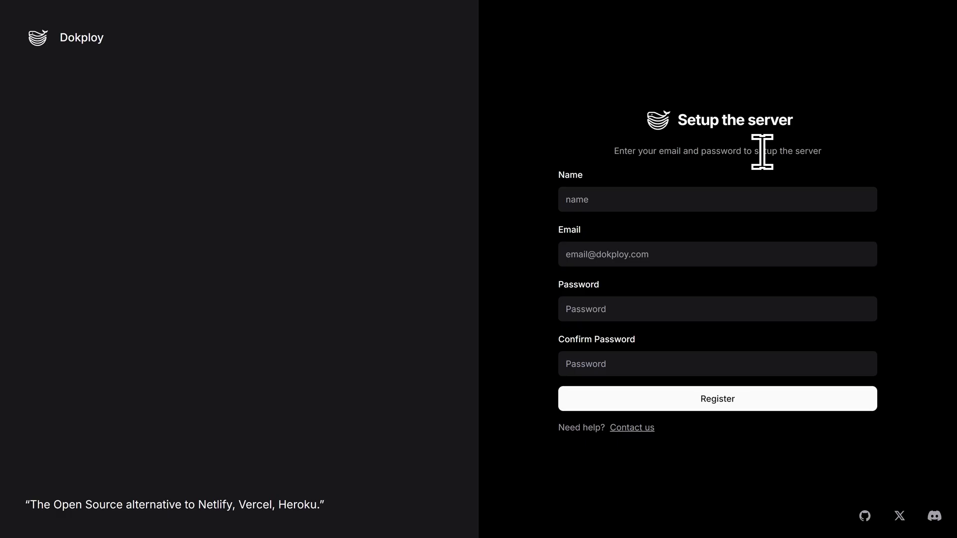
Fill in the admin name, e-mail and password on Setup the server and register.
left_click(600, 192)
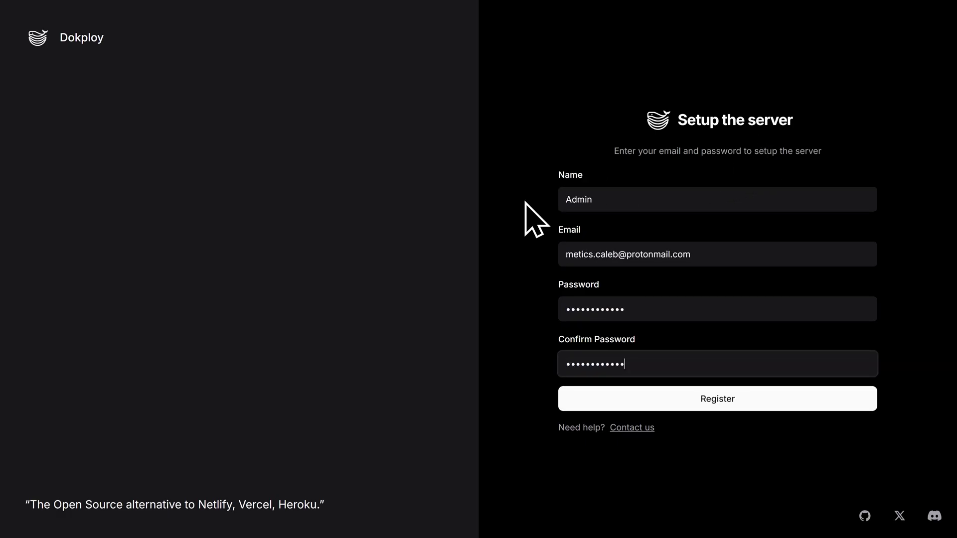
left_click(710, 406)
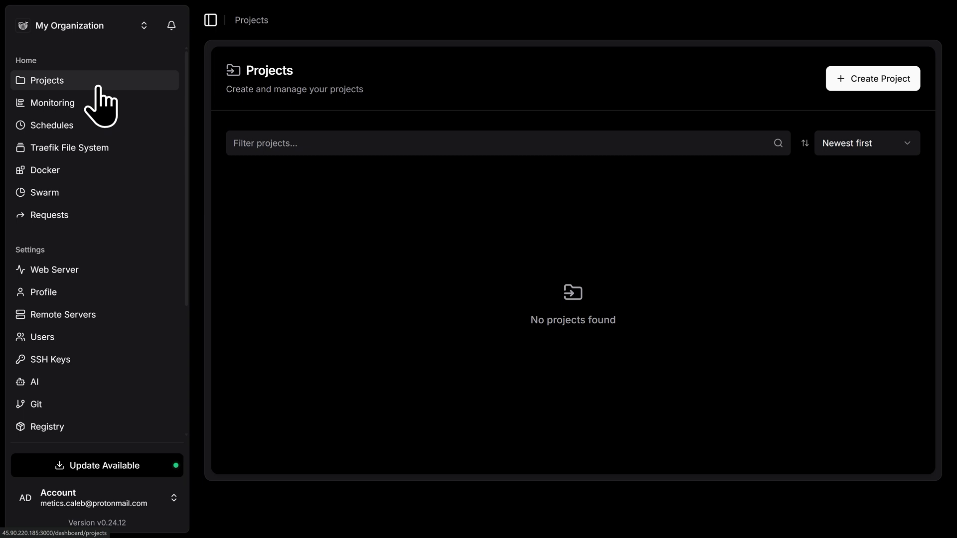
Update the Dokploy web server from v0.24.12 to v0.25.6.
left_click(101, 476)
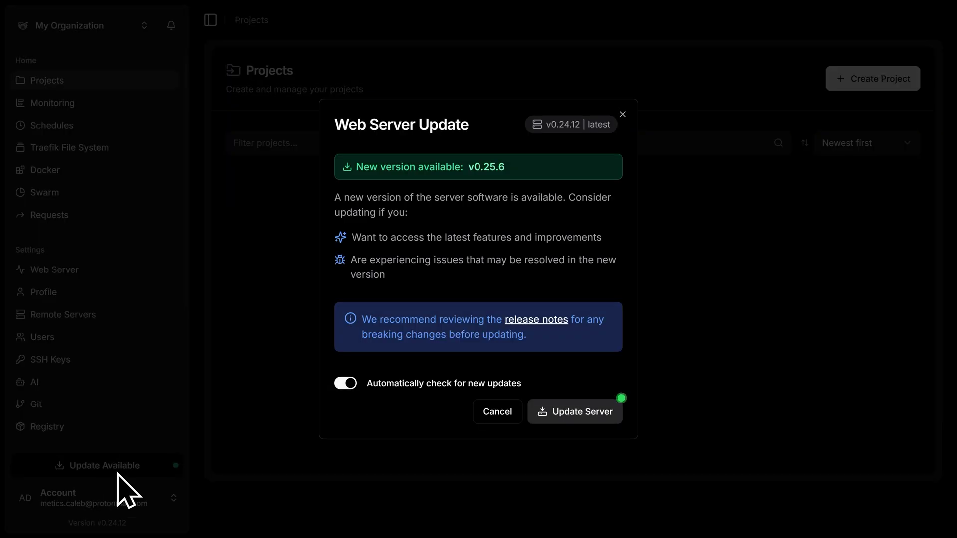
left_click(576, 419)
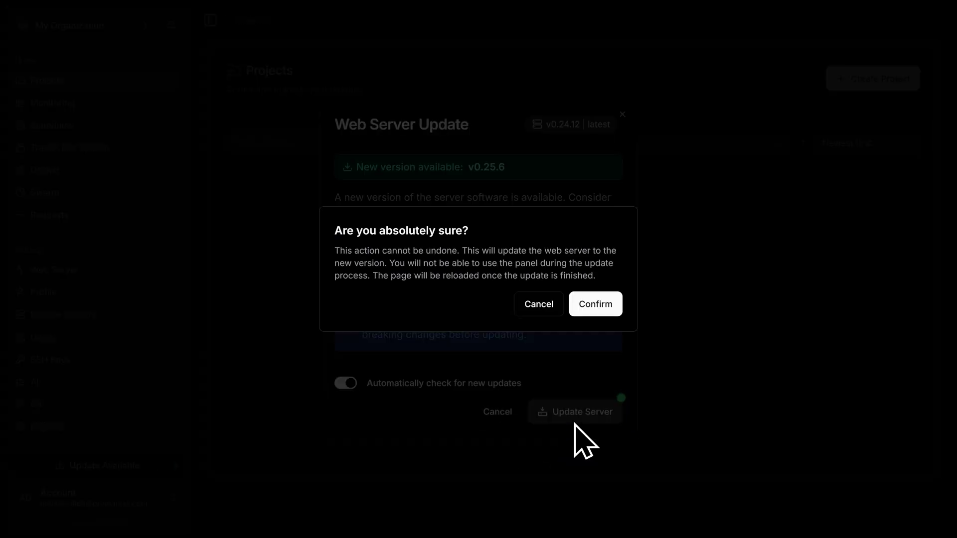
left_click(595, 311)
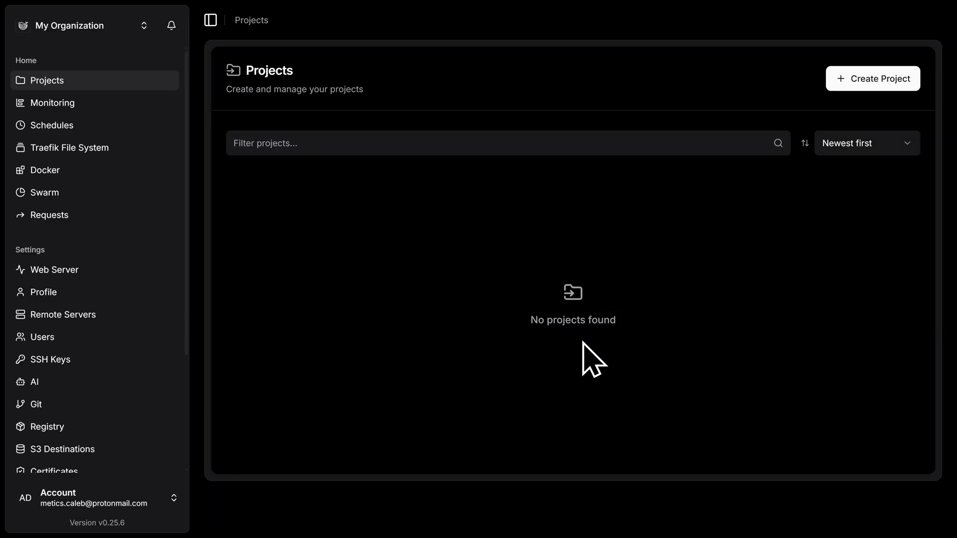
key("F11")
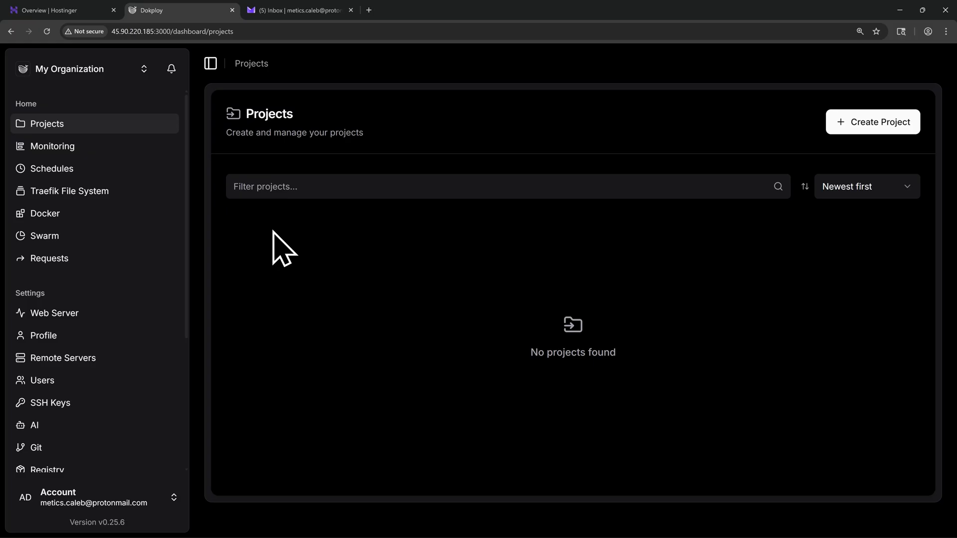
Claim the free domain dockervpsdemo.cloud from Hostinger's domain portfolio.
left_click(65, 11)
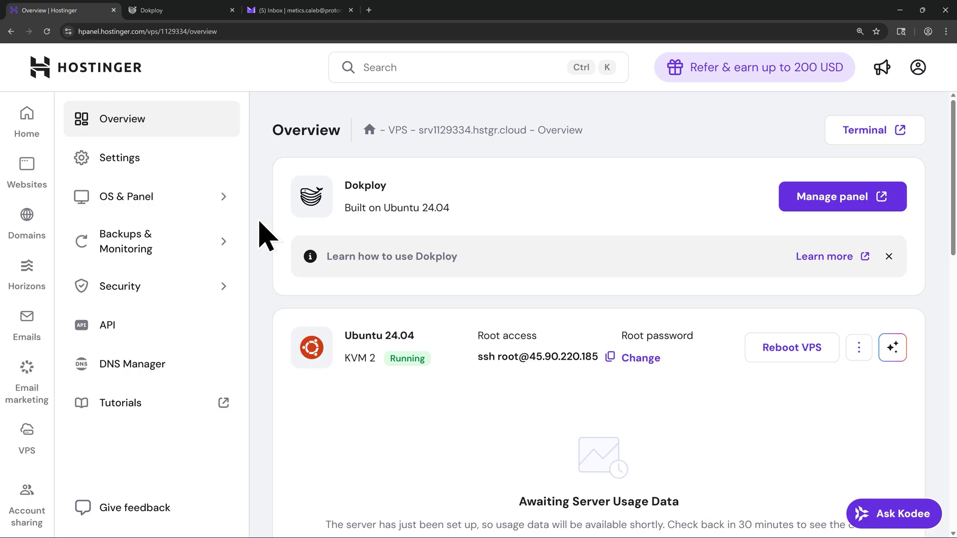
left_click(34, 226)
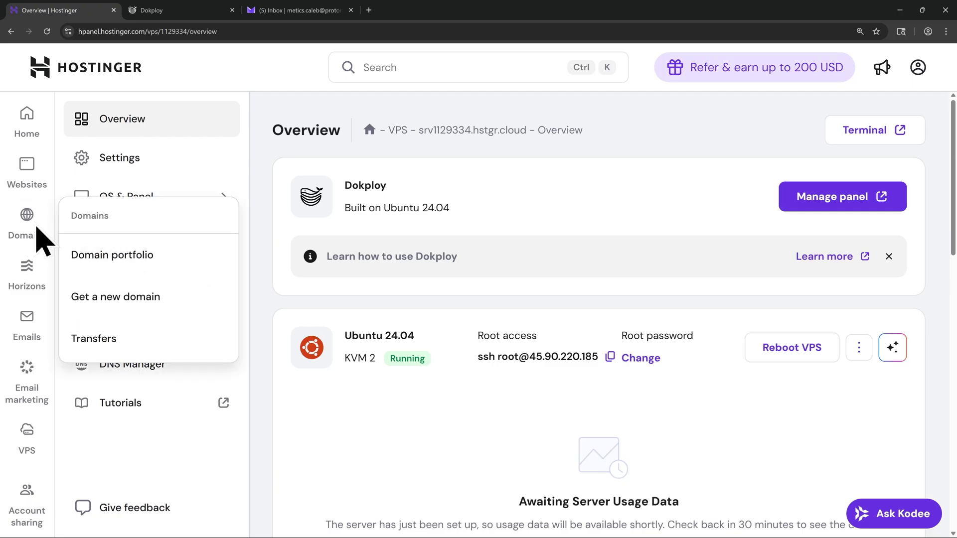
left_click(131, 263)
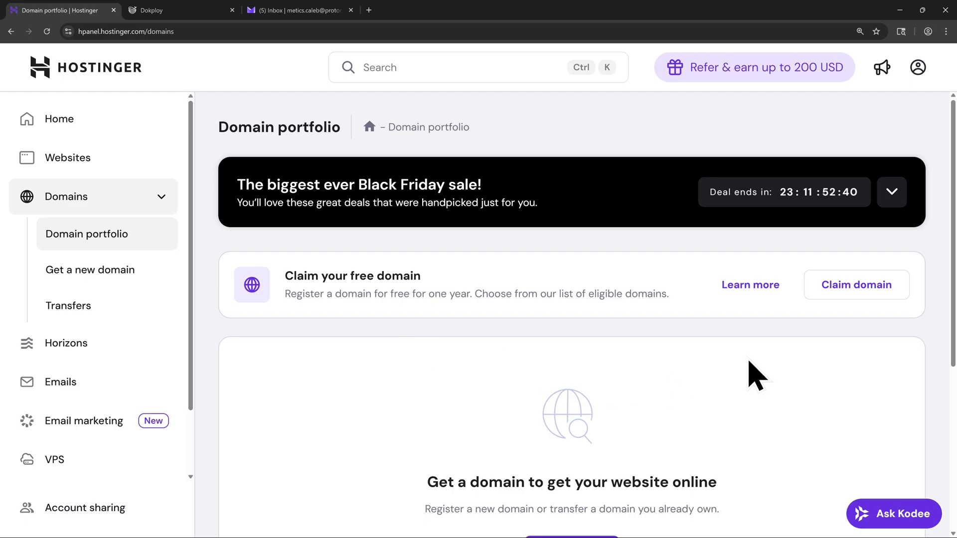
left_click(843, 300)
left_click(355, 289)
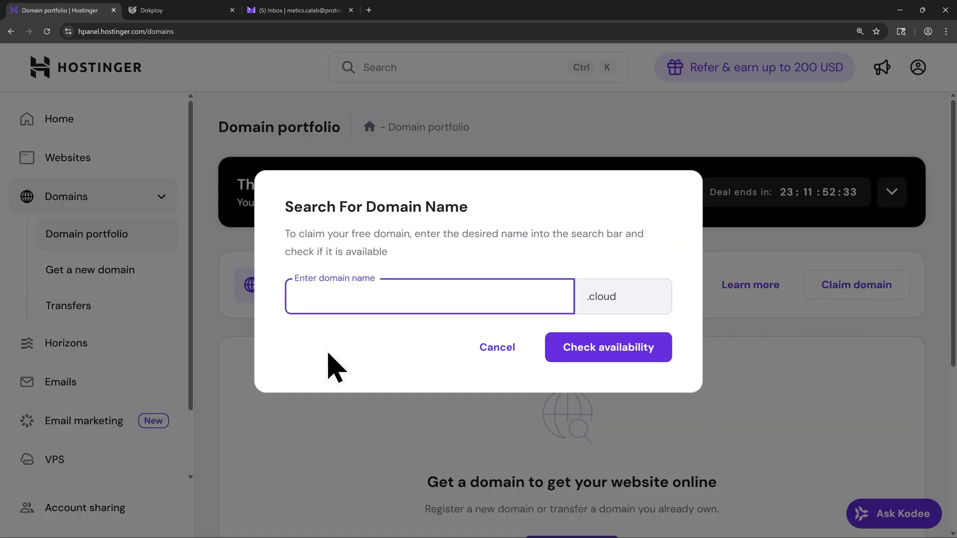
type("dockervpsdemo")
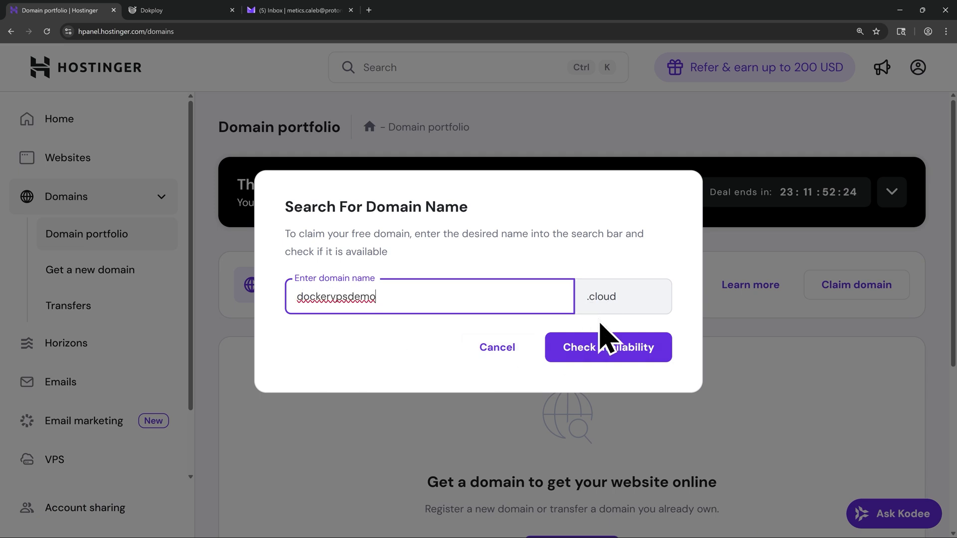
left_click(600, 348)
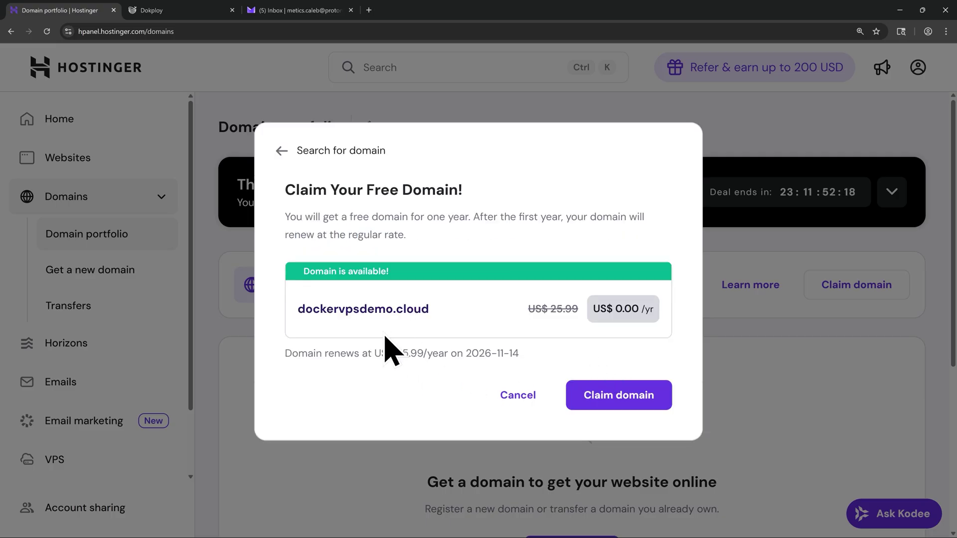
left_click(612, 399)
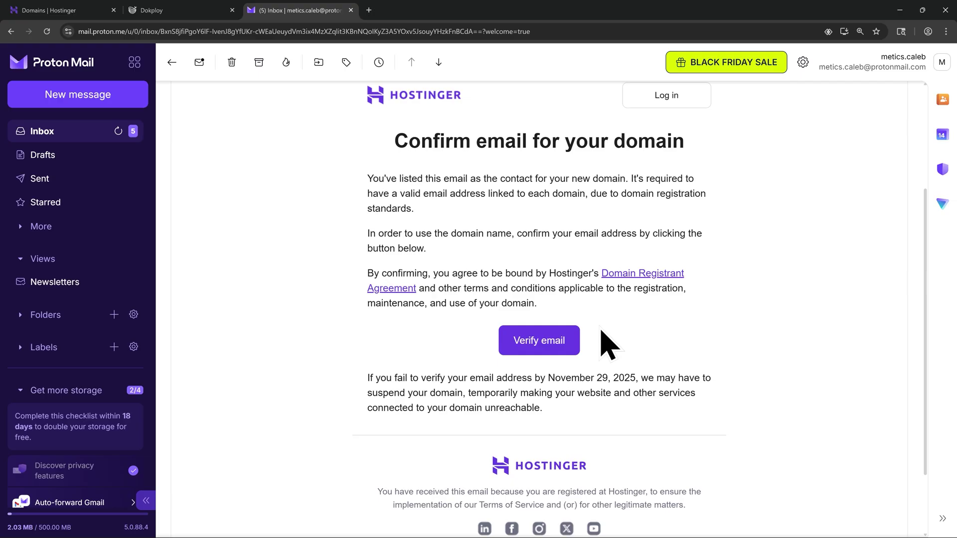
Verify the domain's contact email via the Hostinger confirmation link.
left_click(537, 355)
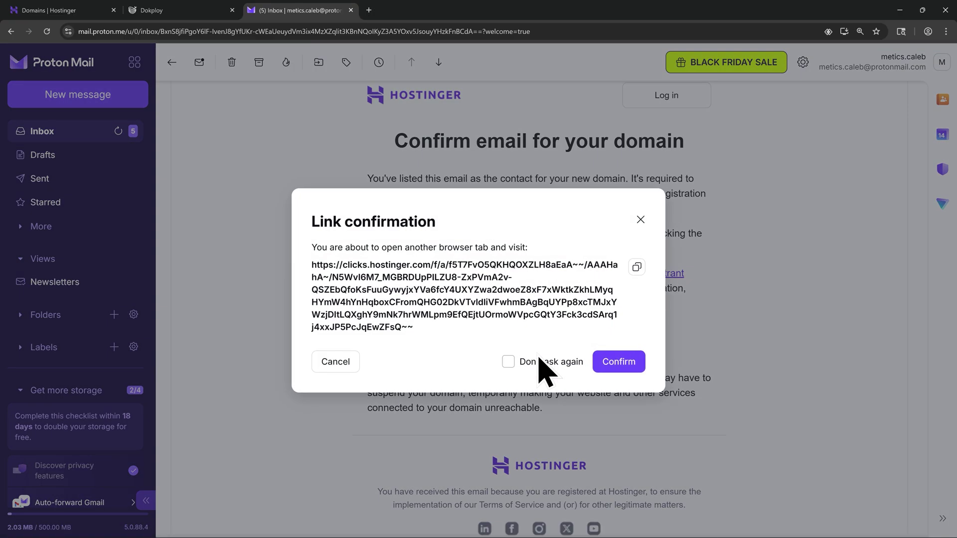
left_click(624, 362)
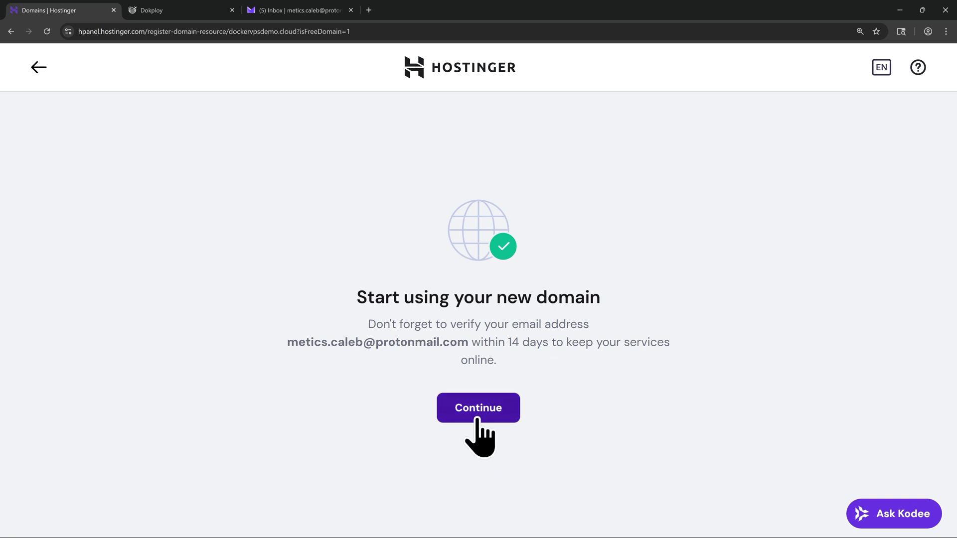
Skip the new-domain offers and view dockervpsdemo.cloud's DNS records down to the default A record.
left_click(477, 421)
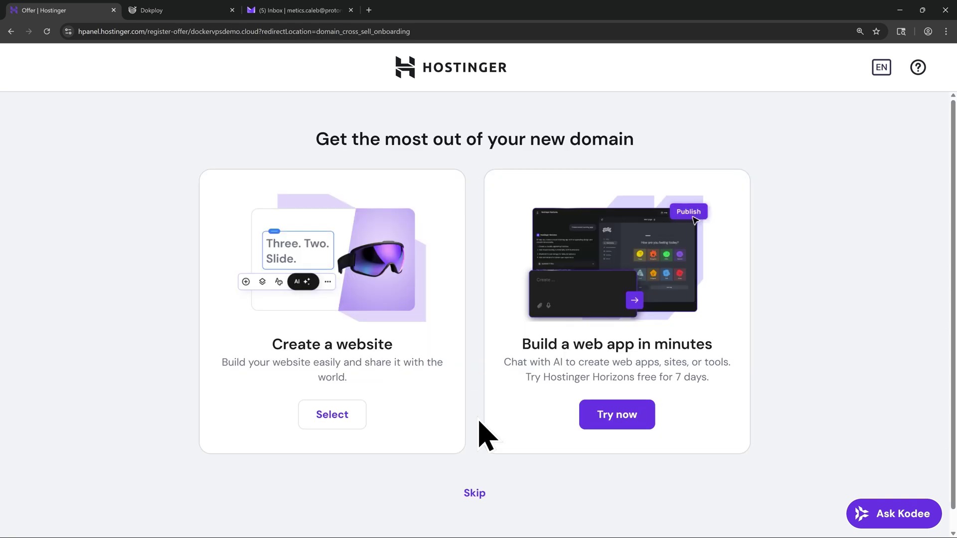
left_click(474, 493)
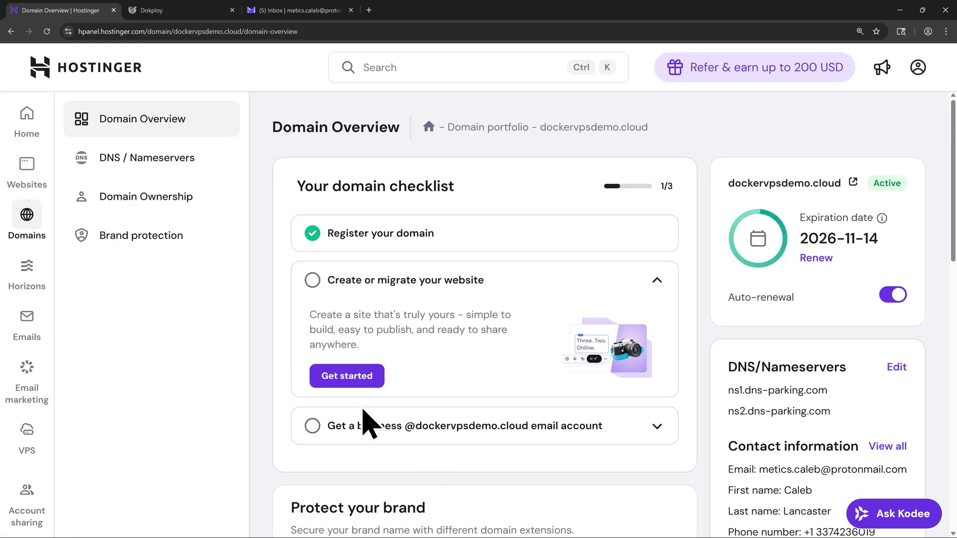
left_click(145, 169)
scroll(531, 362, "down", 1)
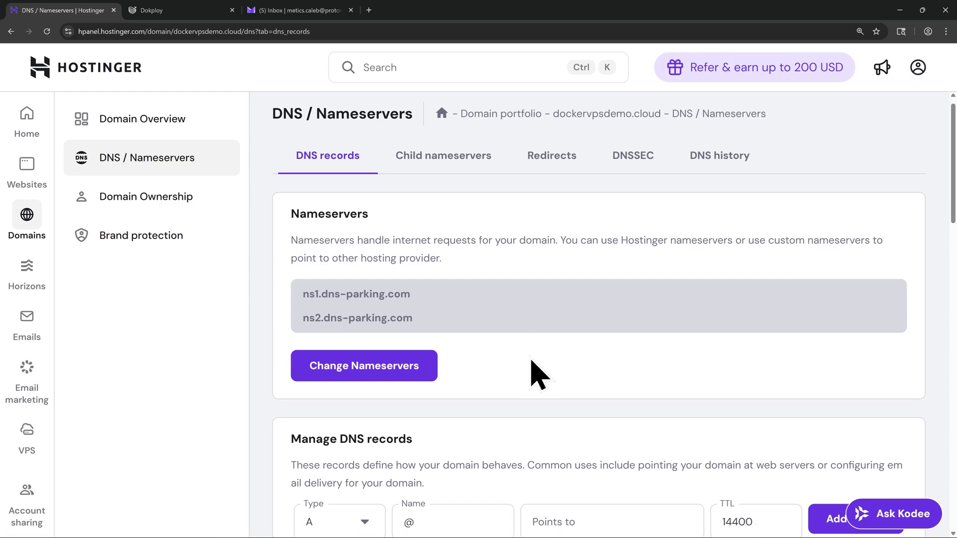
scroll(531, 361, "down", 5)
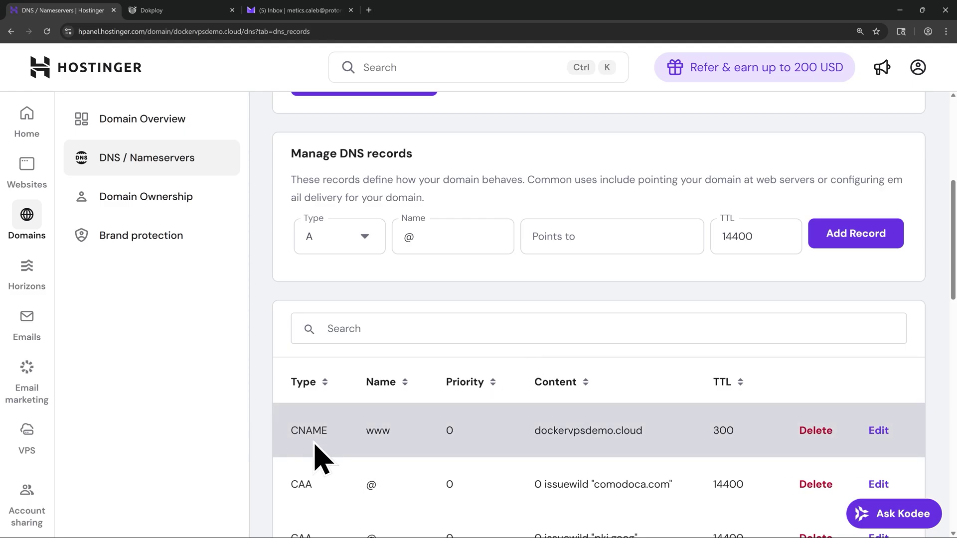
scroll(319, 456, "down", 13)
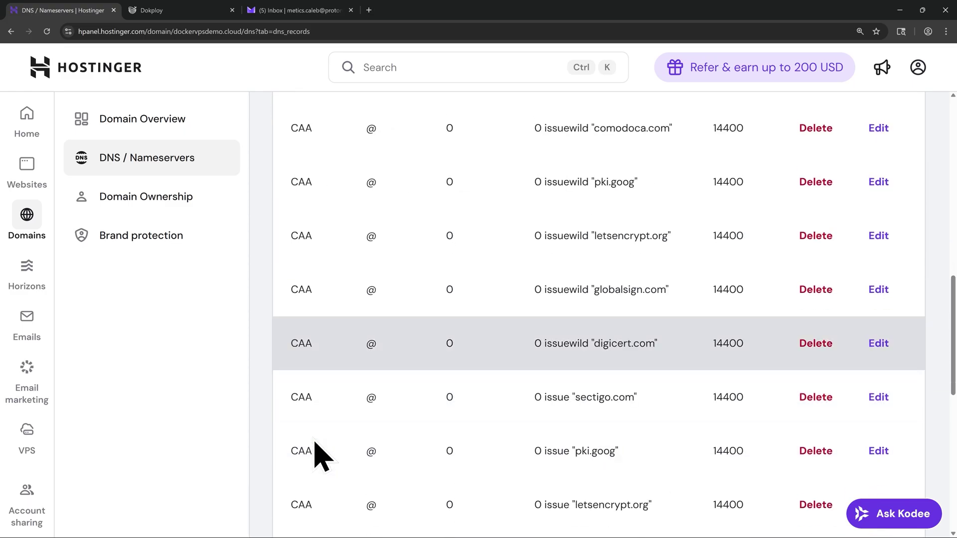
scroll(322, 447, "down", 1)
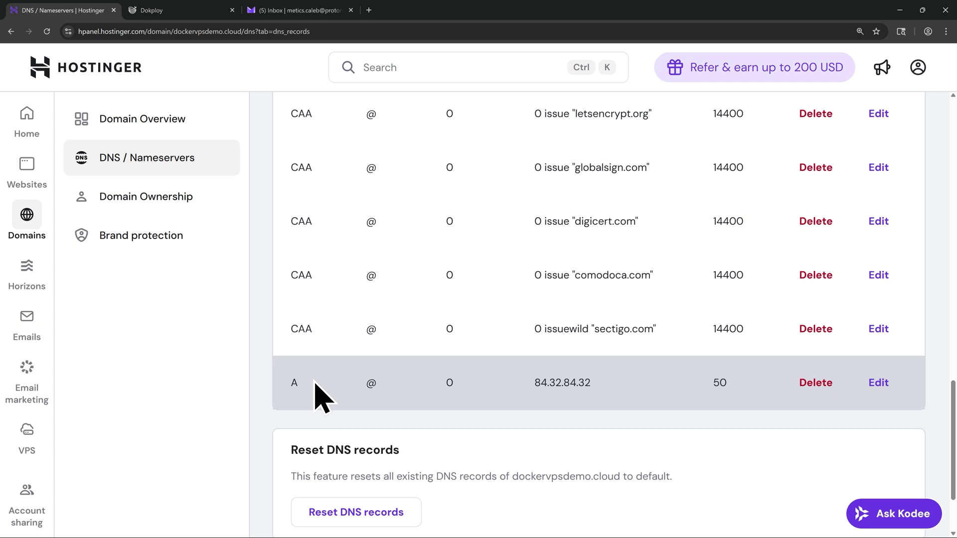
Delete the default A record (84.32.84.32) and the www CNAME record.
left_click(816, 388)
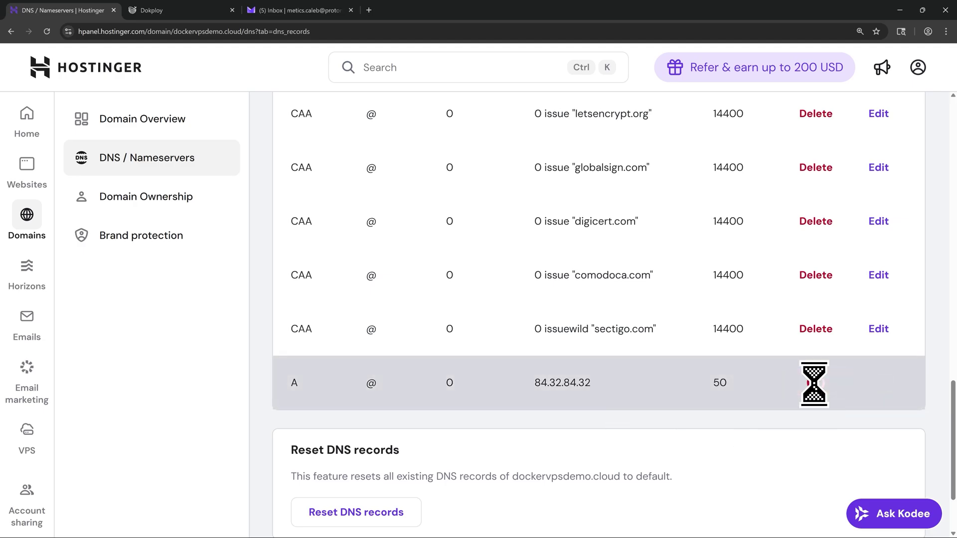
scroll(521, 394, "up", 10)
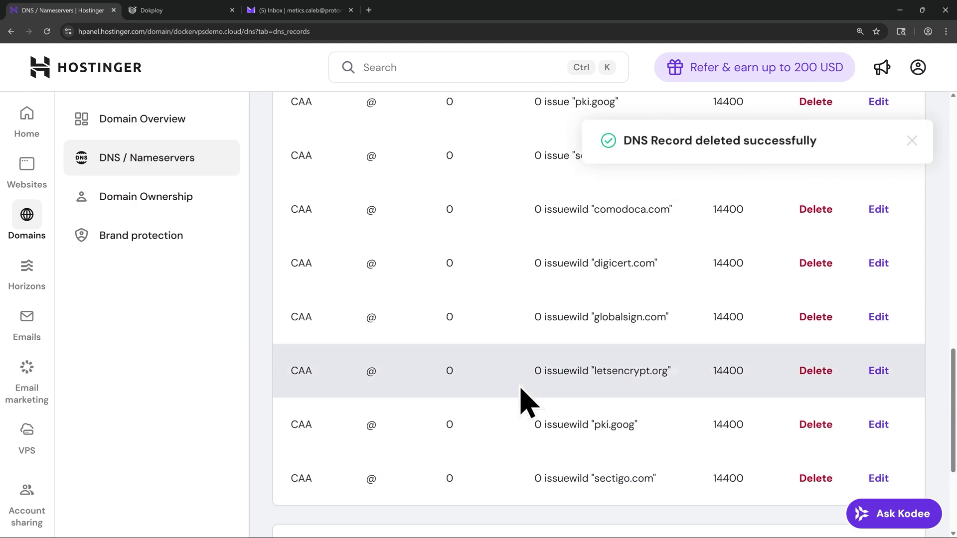
scroll(520, 394, "up", 3)
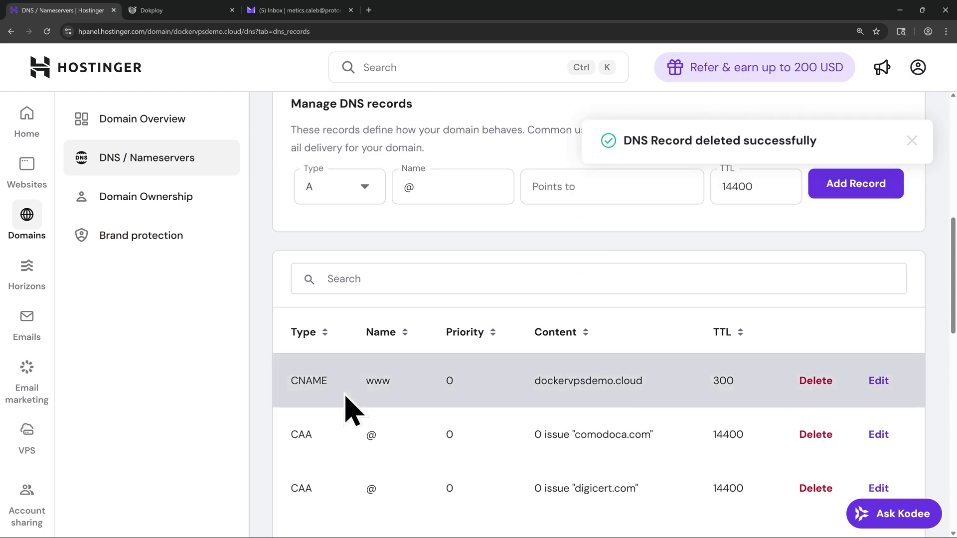
left_click(817, 387)
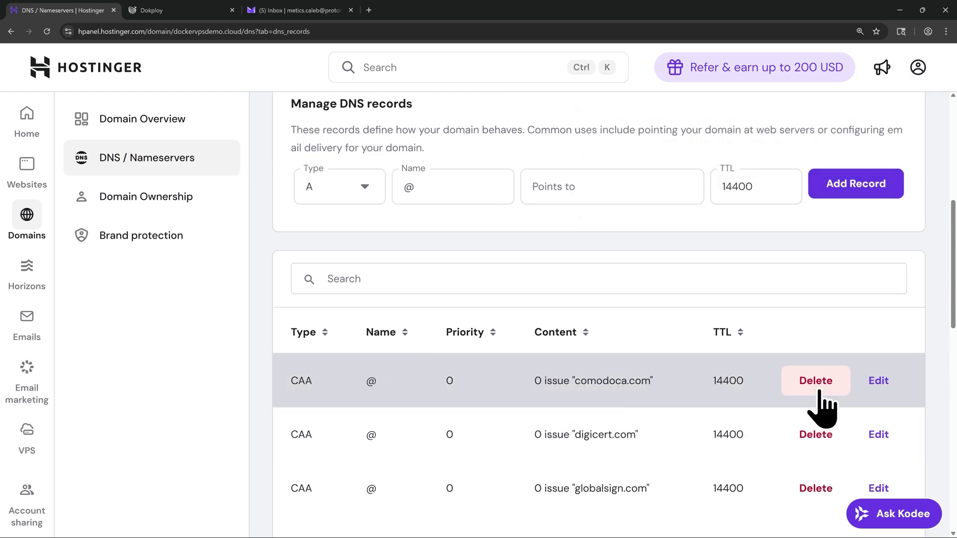
scroll(528, 404, "up", 2)
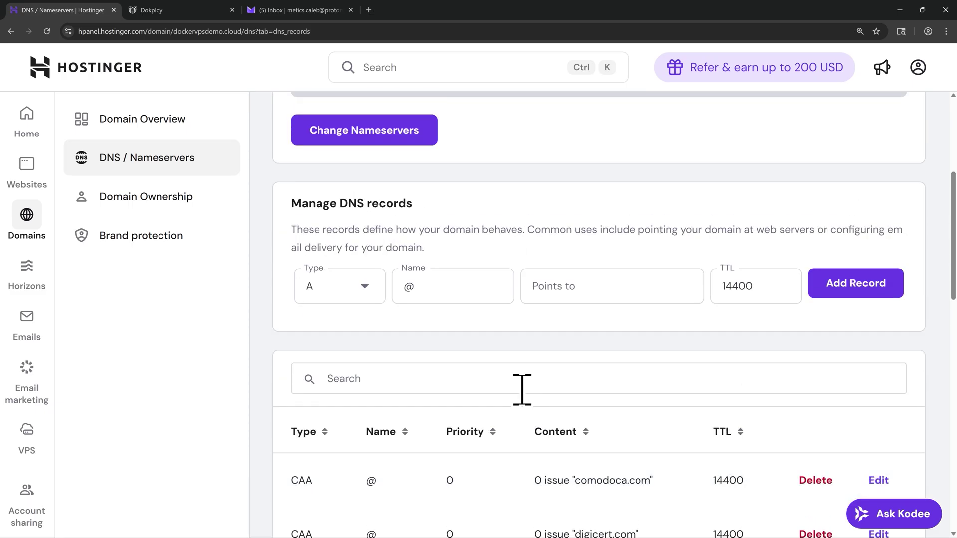
scroll(522, 390, "up", 2)
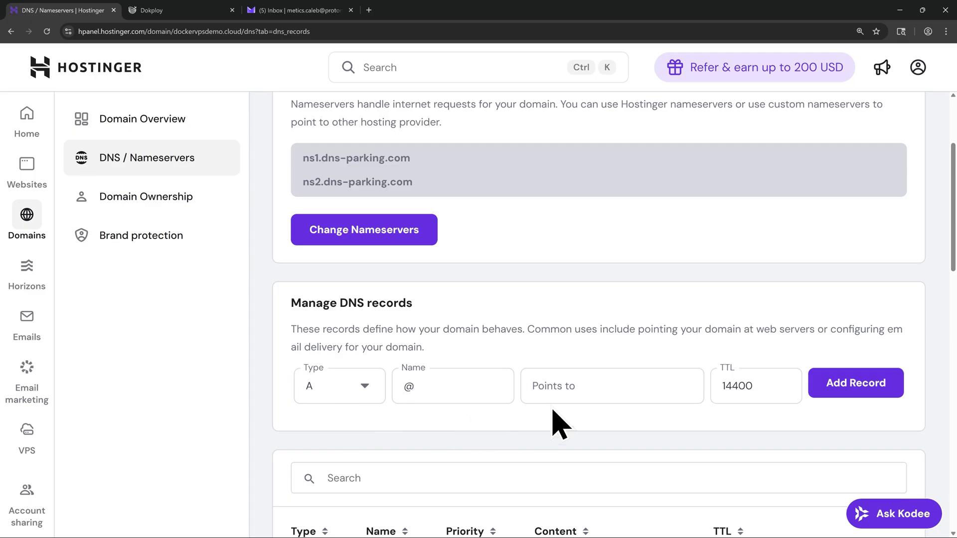
Add a root @ A record pointing to 45.90.220.185 with TTL 300.
left_click(561, 392)
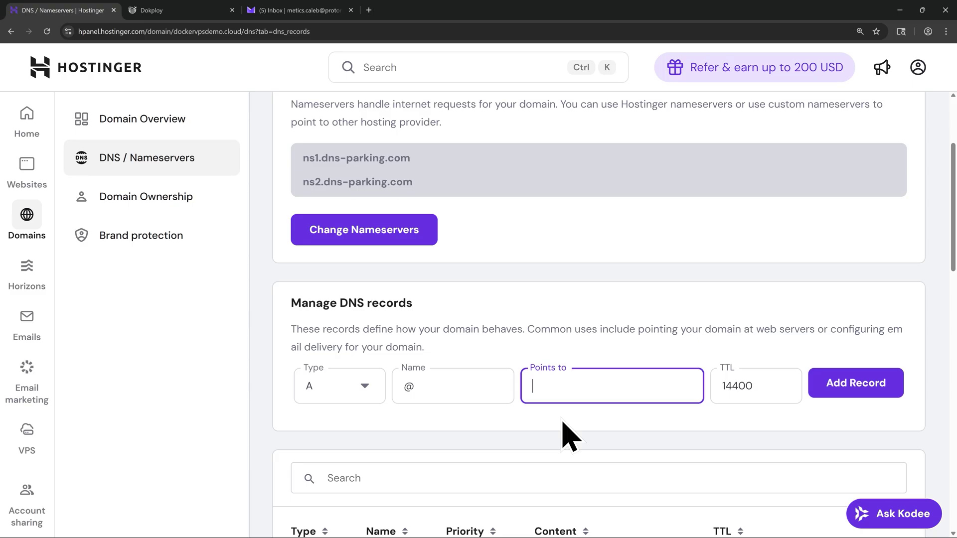
type("45.90.220.185")
left_click(729, 393)
key("ctrl+a")
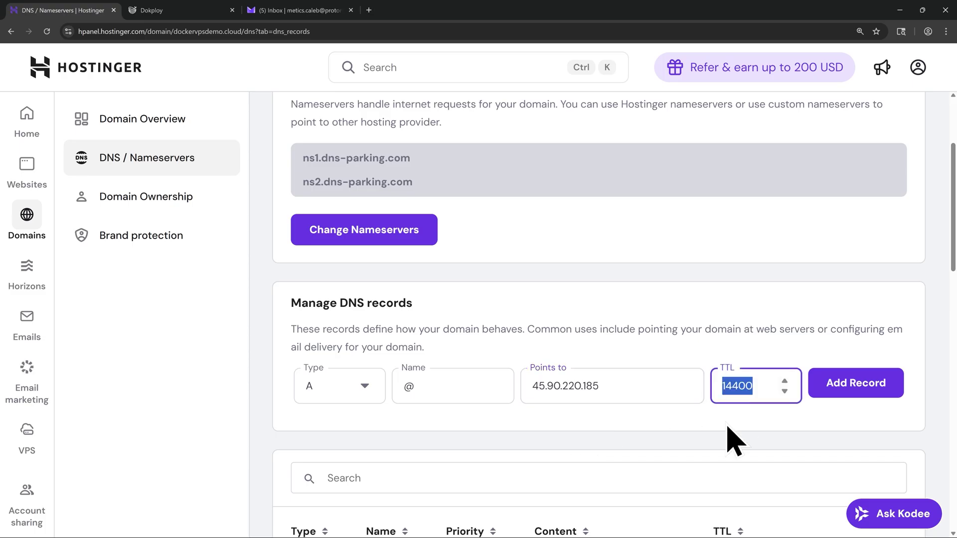
type("300")
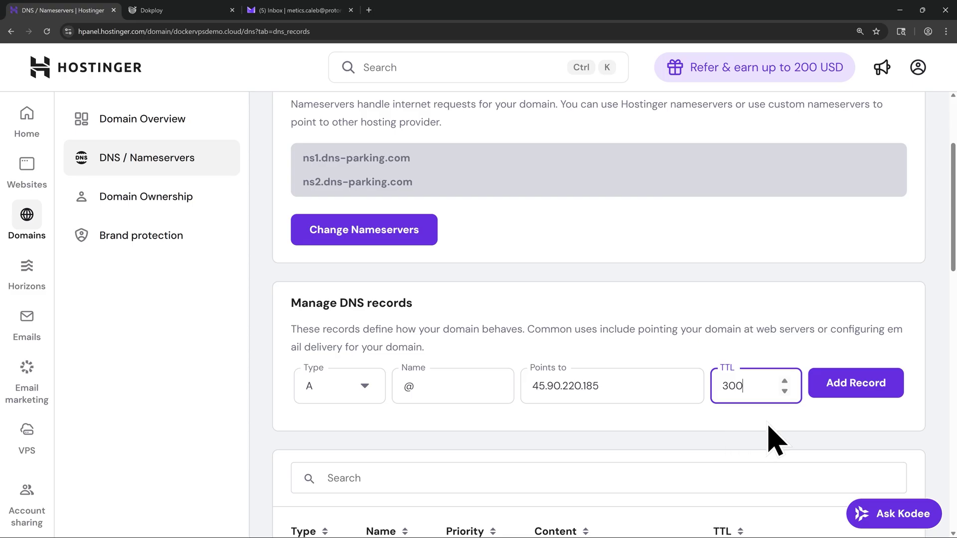
left_click(852, 394)
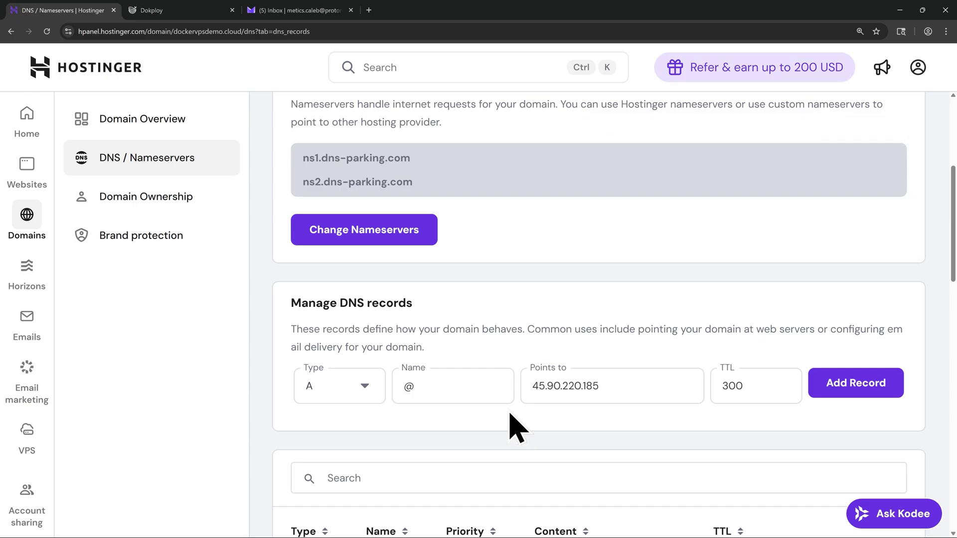
Add a second A record named www pointing to 45.90.220.185, TTL 300.
double_click(434, 388)
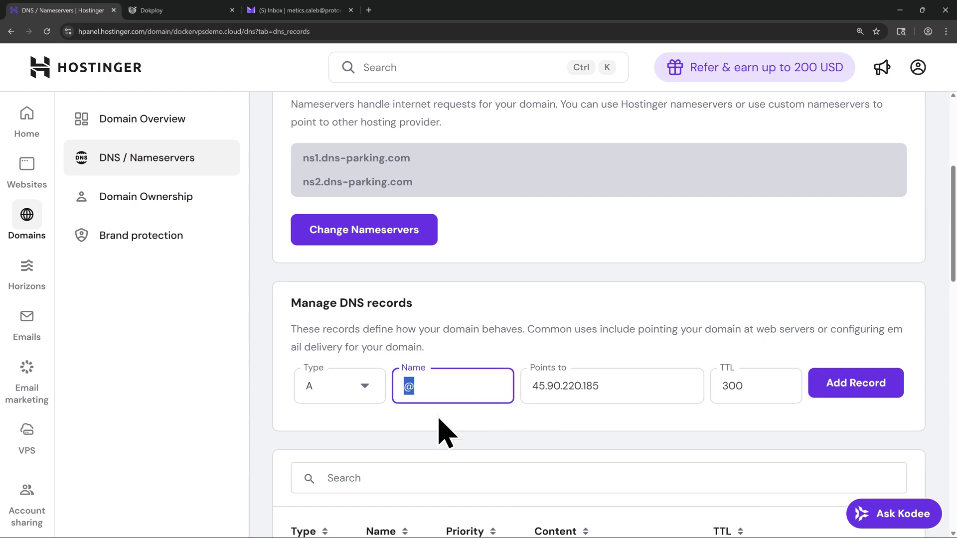
type("www")
left_click(849, 410)
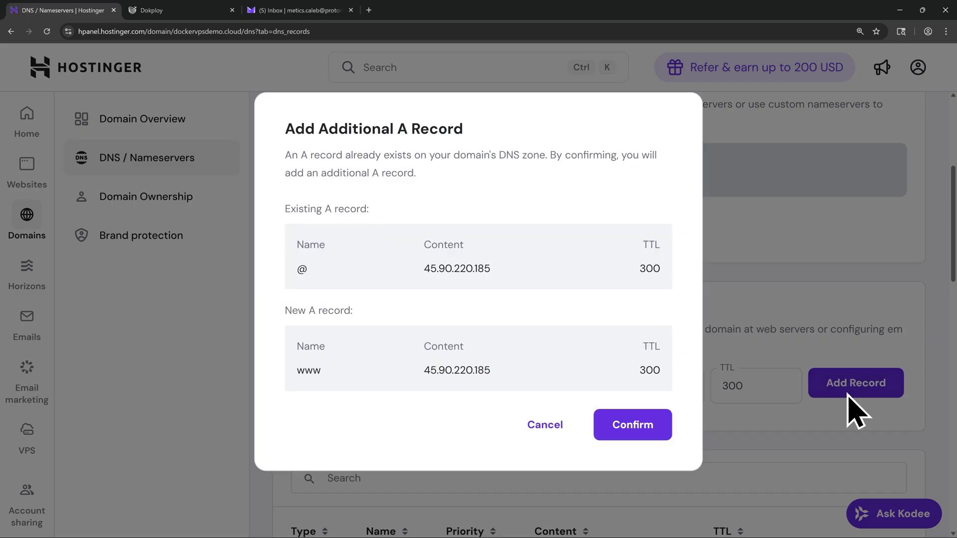
left_click(633, 426)
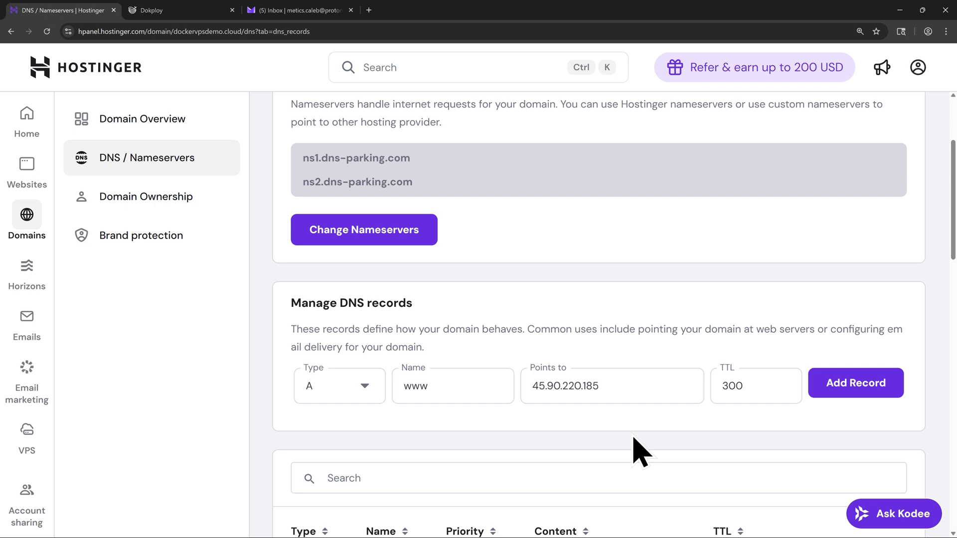
Add a third A record named admin pointing to 45.90.220.185, TTL 300.
left_click(435, 388)
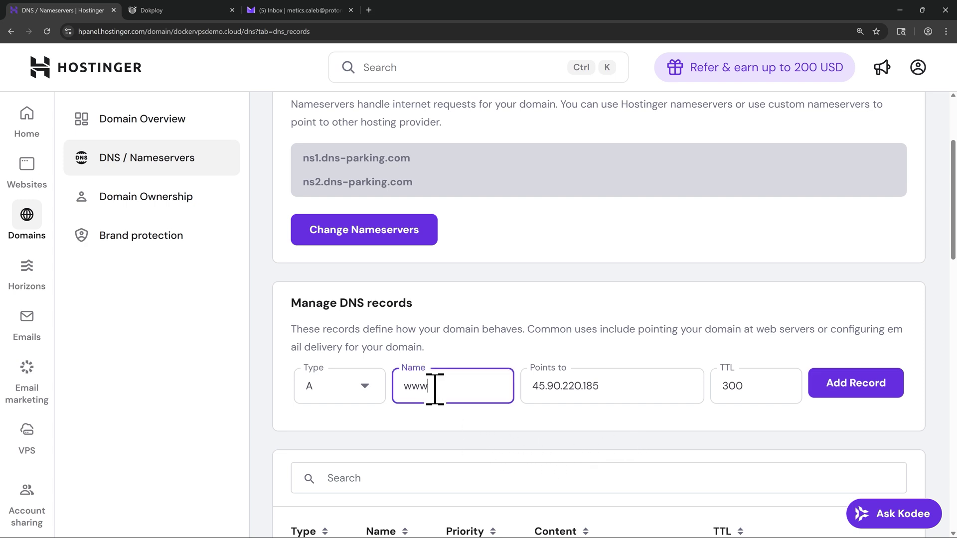
double_click(434, 388)
type("admin")
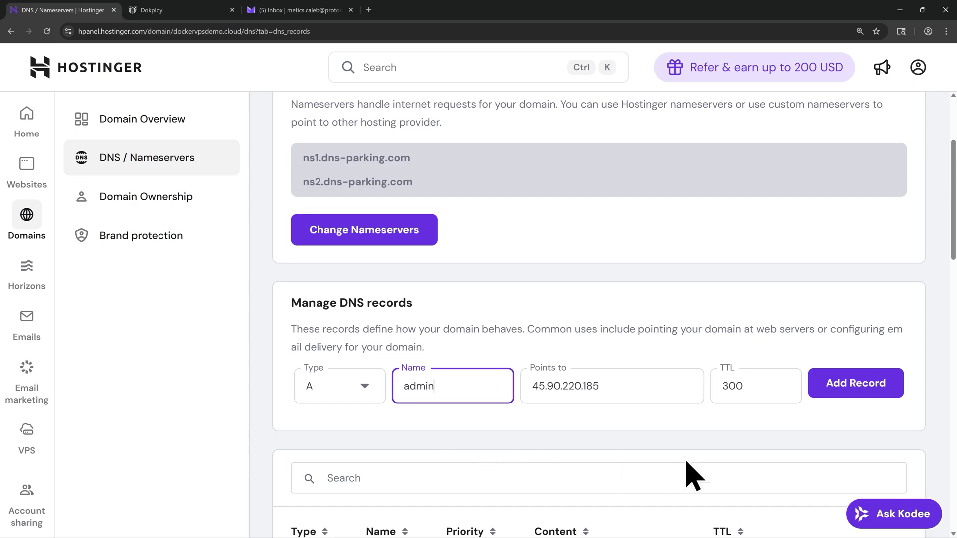
left_click(854, 410)
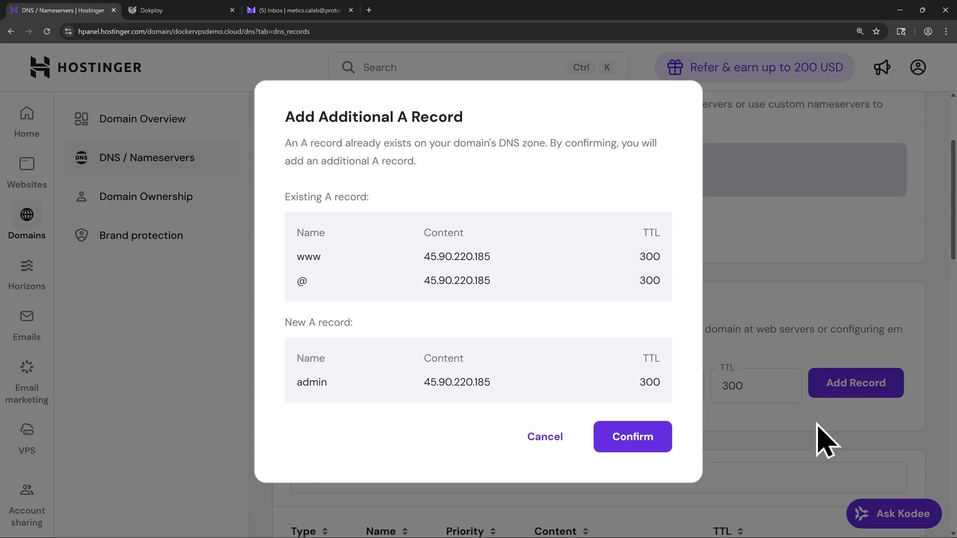
left_click(633, 437)
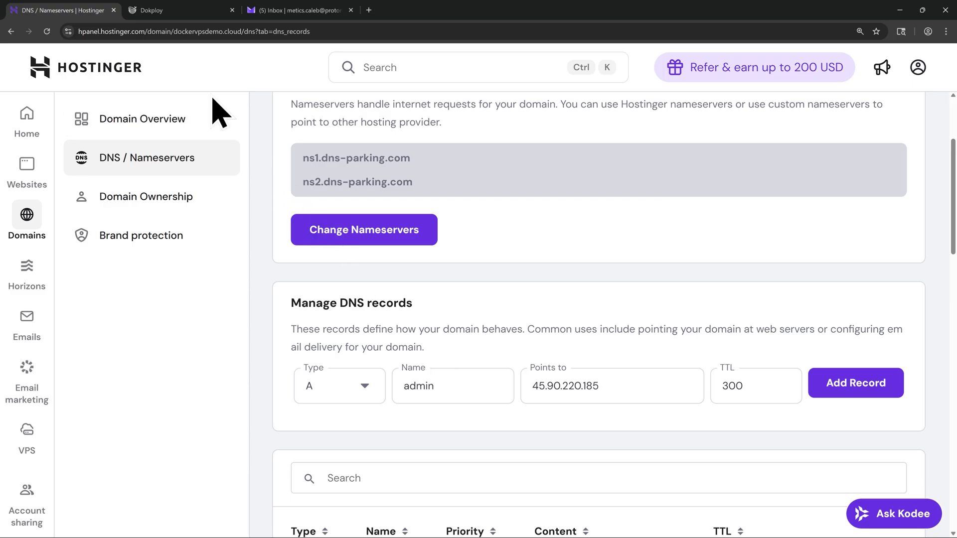
Enter admin.dockervpsdemo.cloud as the server domain in Dokploy's Web Server settings.
left_click(172, 11)
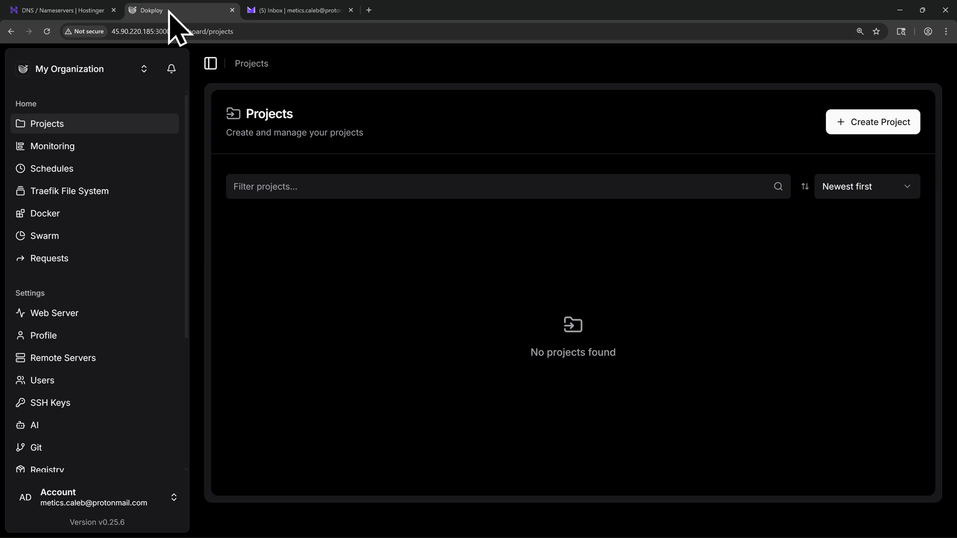
left_click(92, 313)
left_click(341, 202)
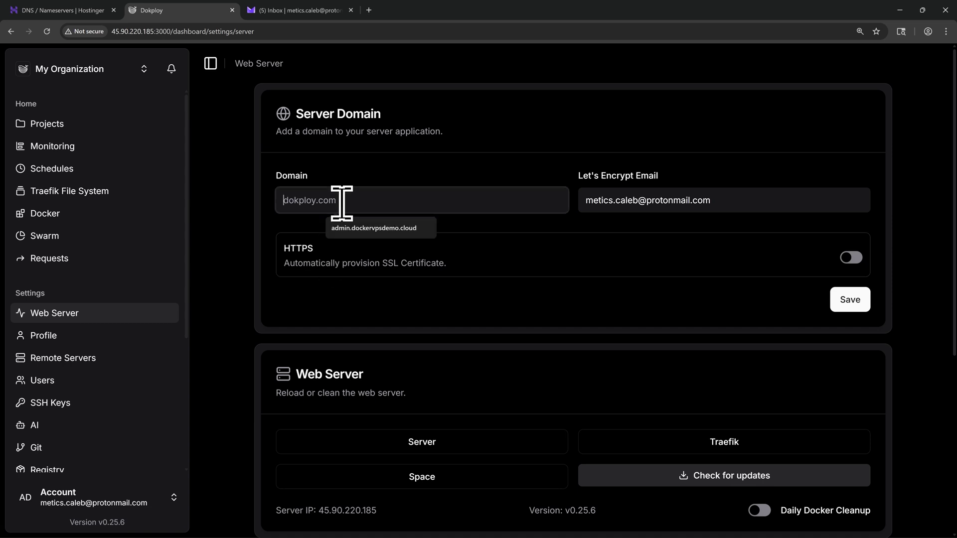
type("ad")
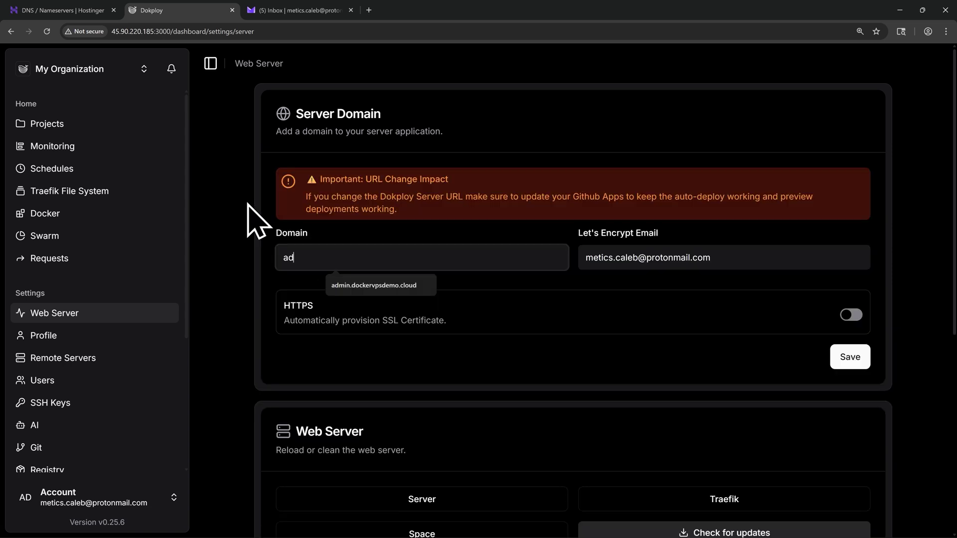
type("min.dockervpsdemo.cloud")
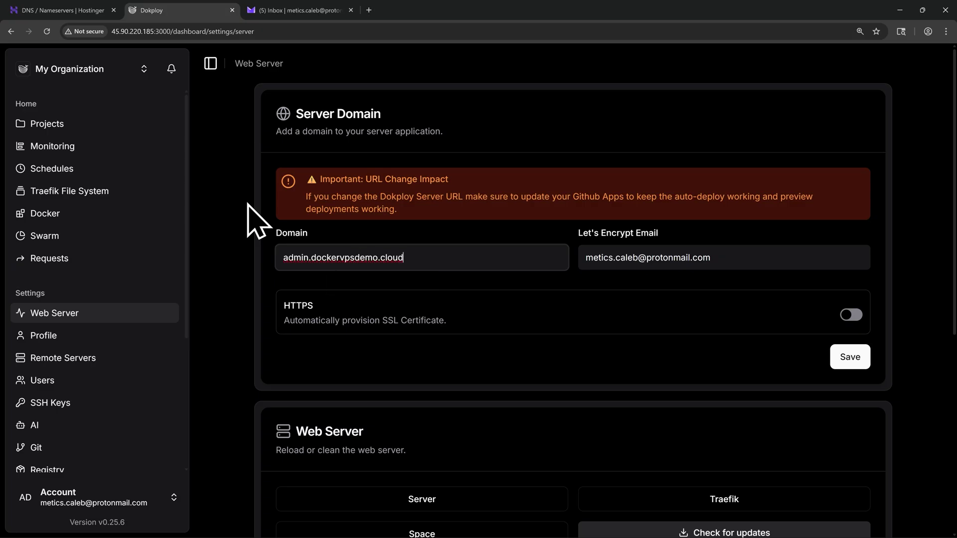
left_click_drag(311, 258, 405, 258)
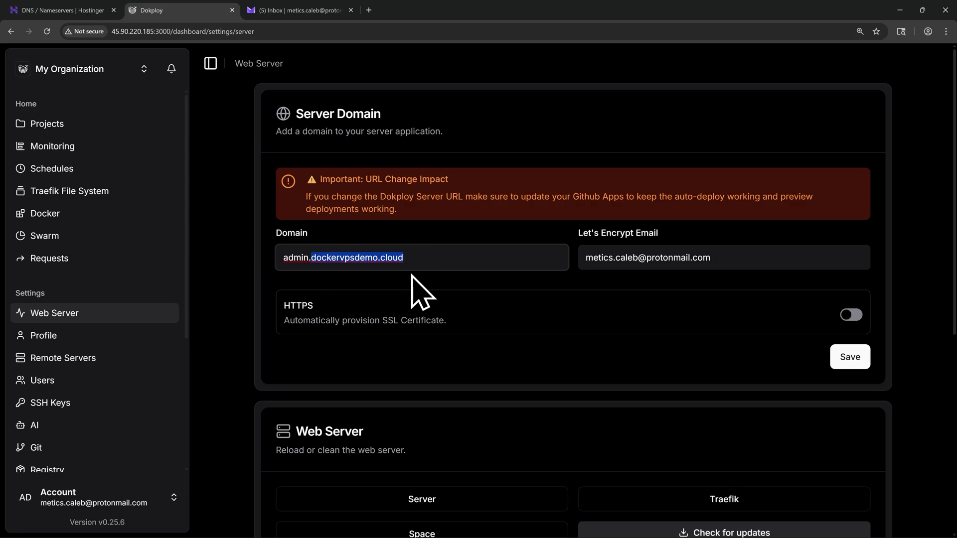
left_click(685, 258)
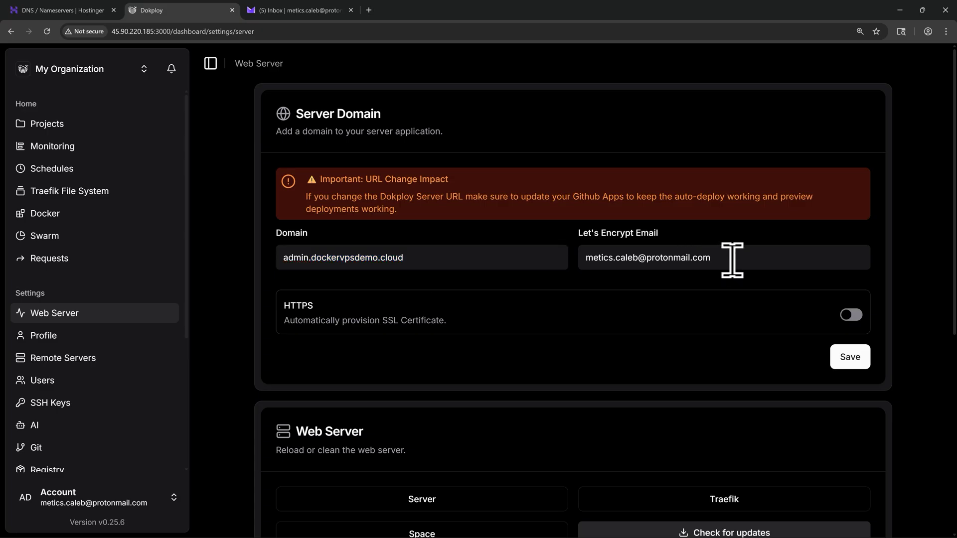
Enable HTTPS with Let's Encrypt as certificate provider and save the domain settings.
left_click(851, 315)
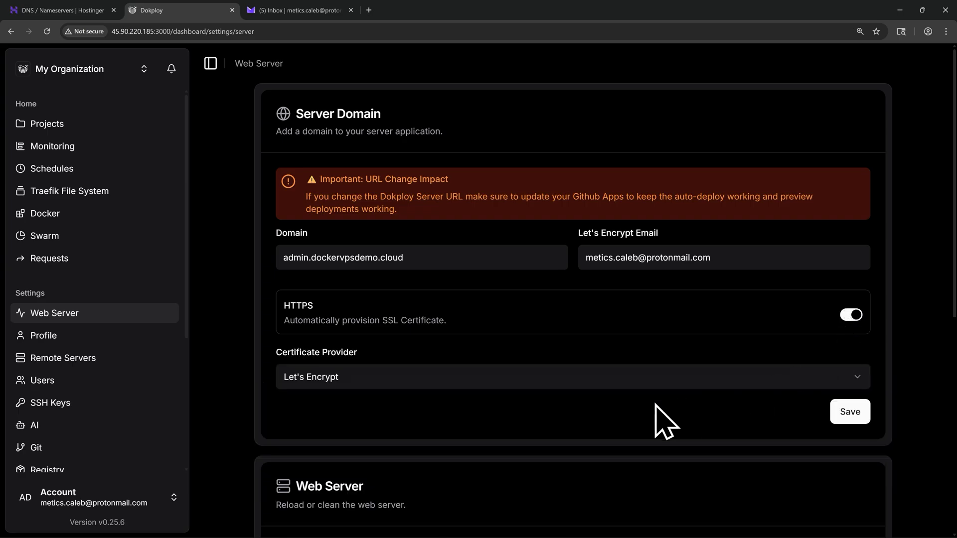
left_click(353, 383)
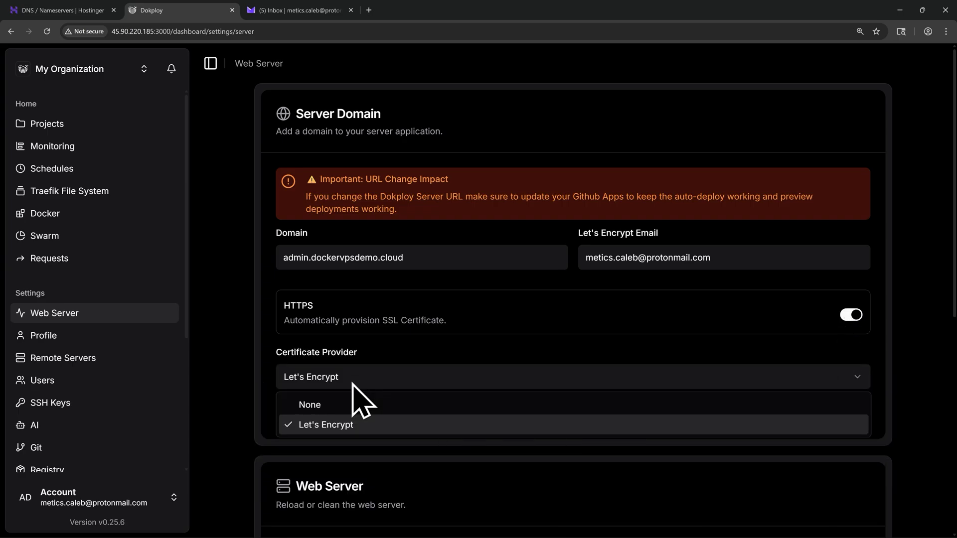
left_click(360, 429)
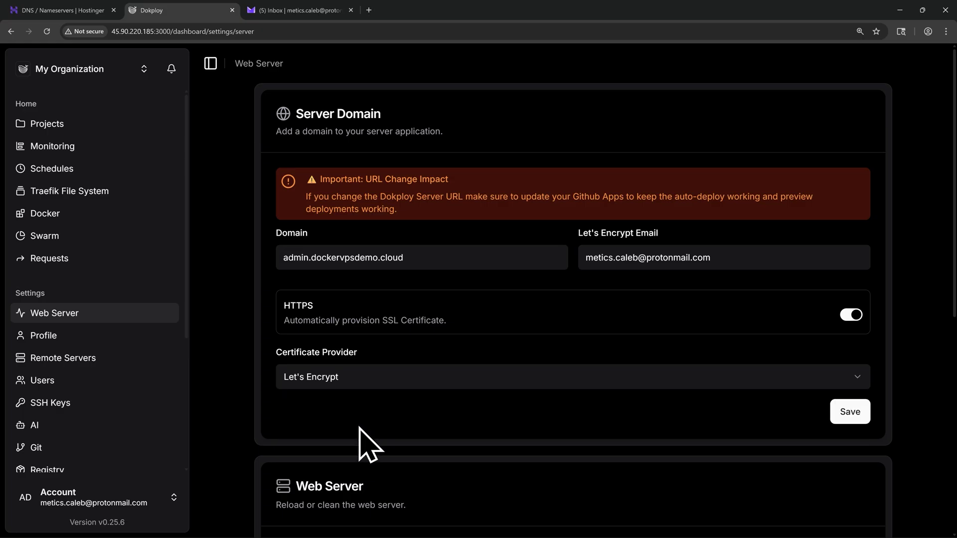
left_click(850, 413)
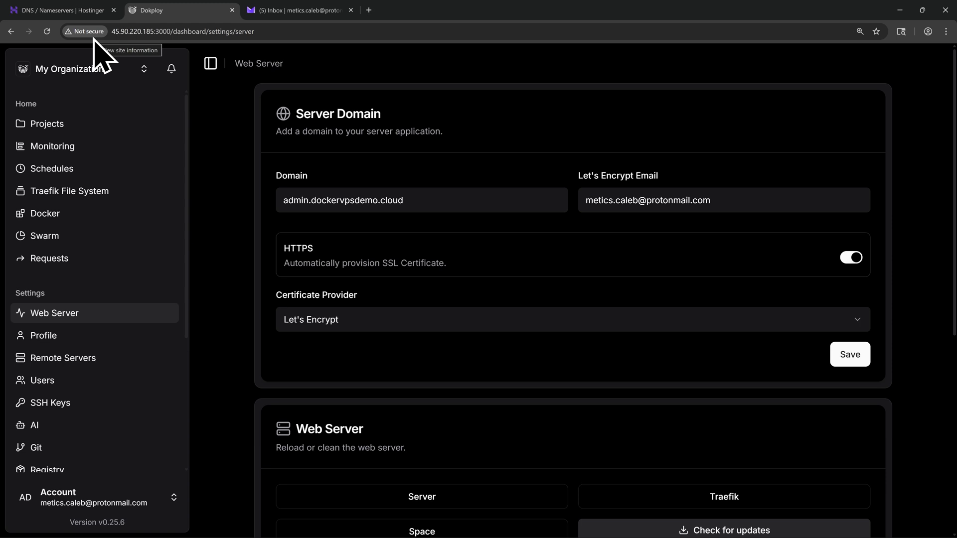
left_click_drag(278, 200, 418, 202)
key("ctrl+c")
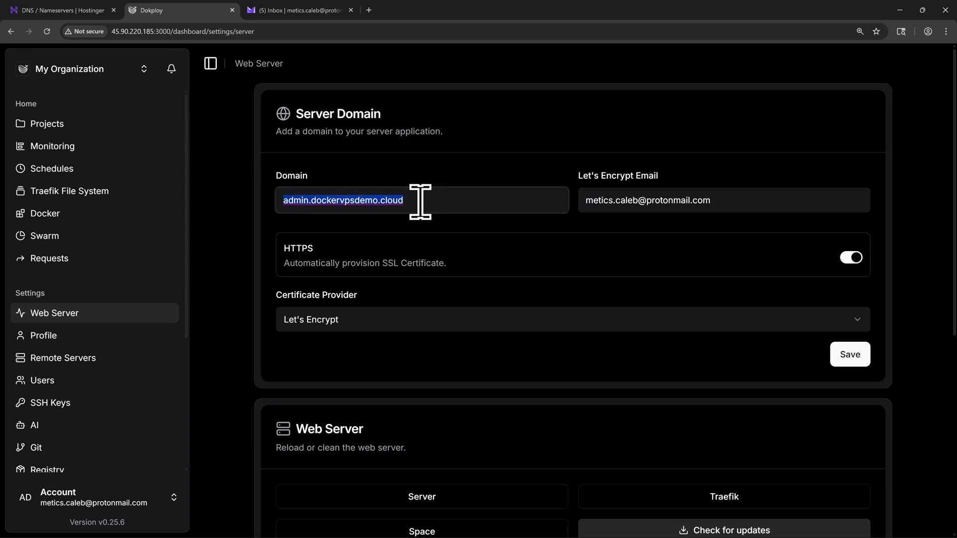
left_click(421, 202)
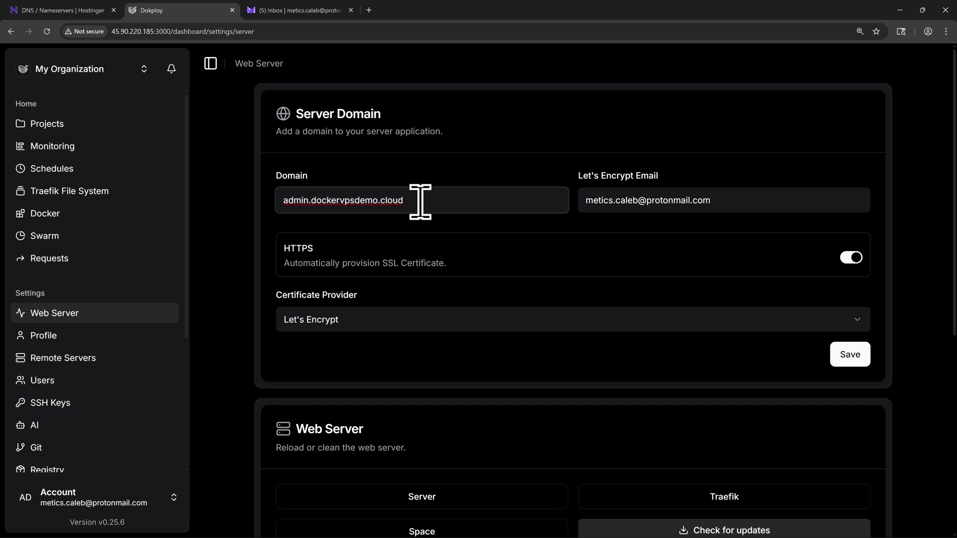
left_click(369, 10)
key("ctrl+v")
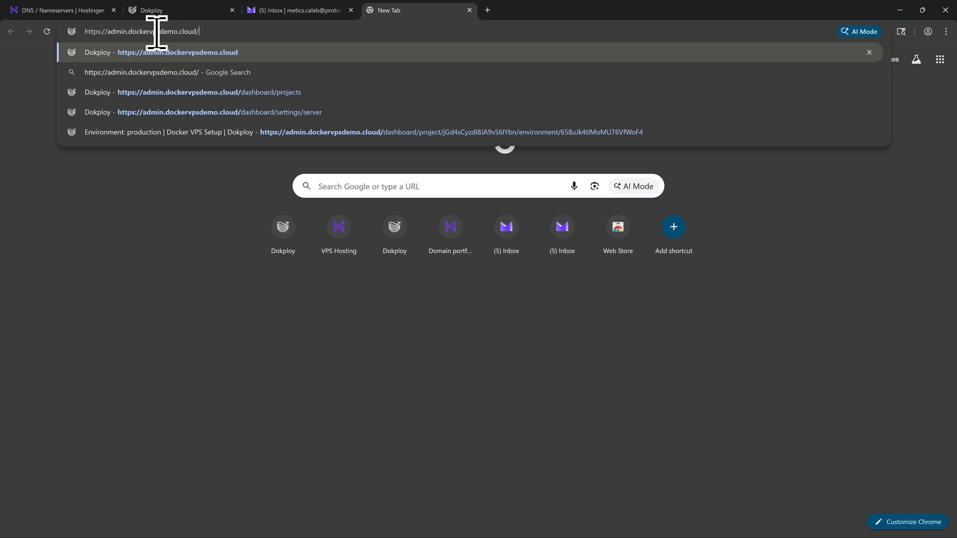
key("Return")
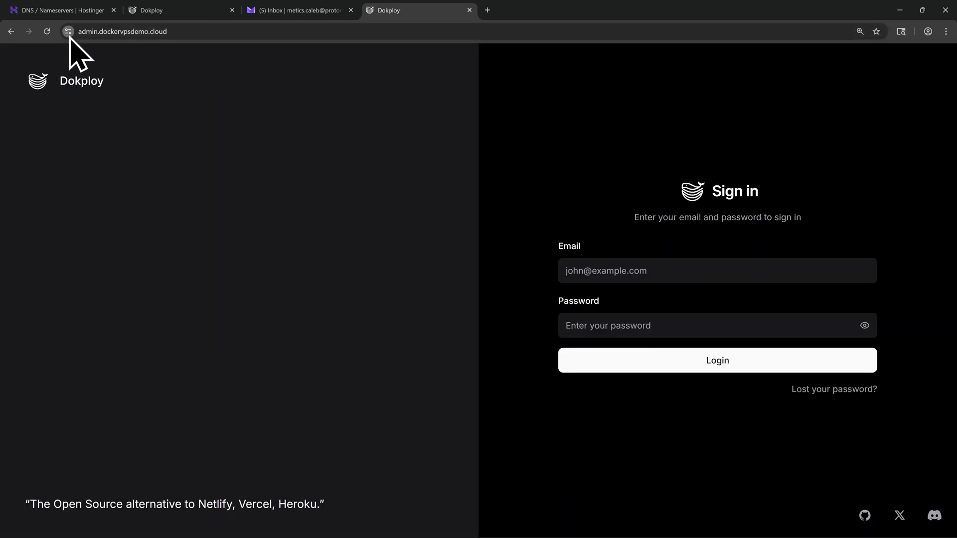
left_click(69, 31)
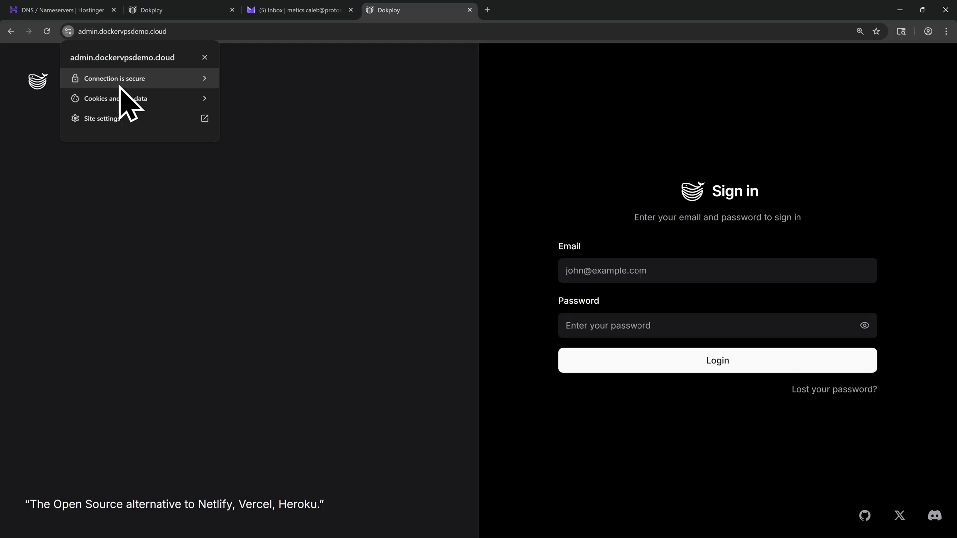
left_click(314, 228)
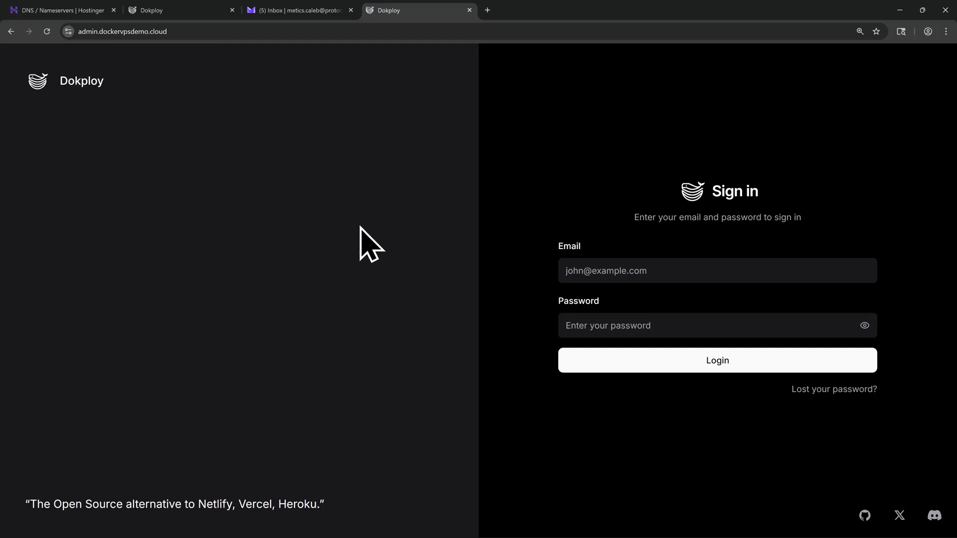
Log in to Dokploy with the saved credentials and start adding a project.
left_click(568, 270)
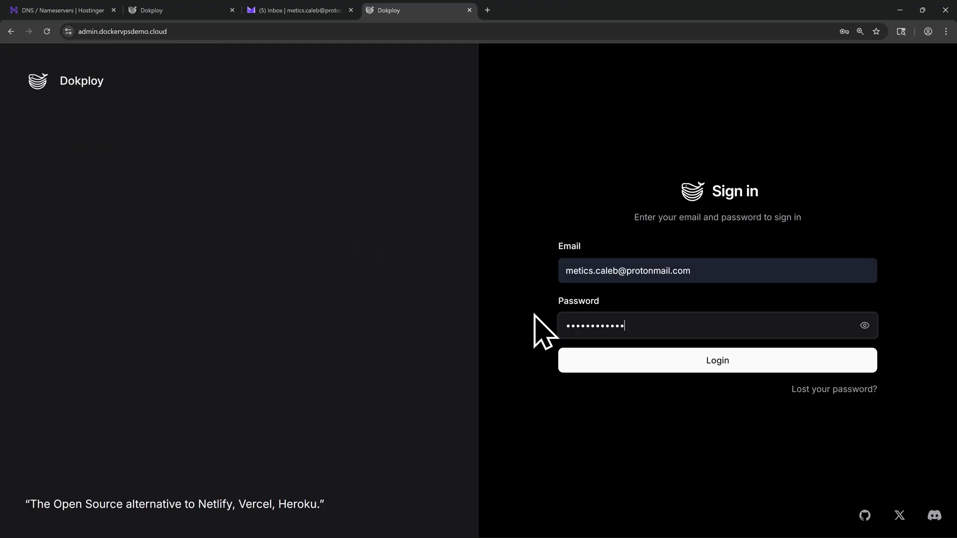
left_click(728, 381)
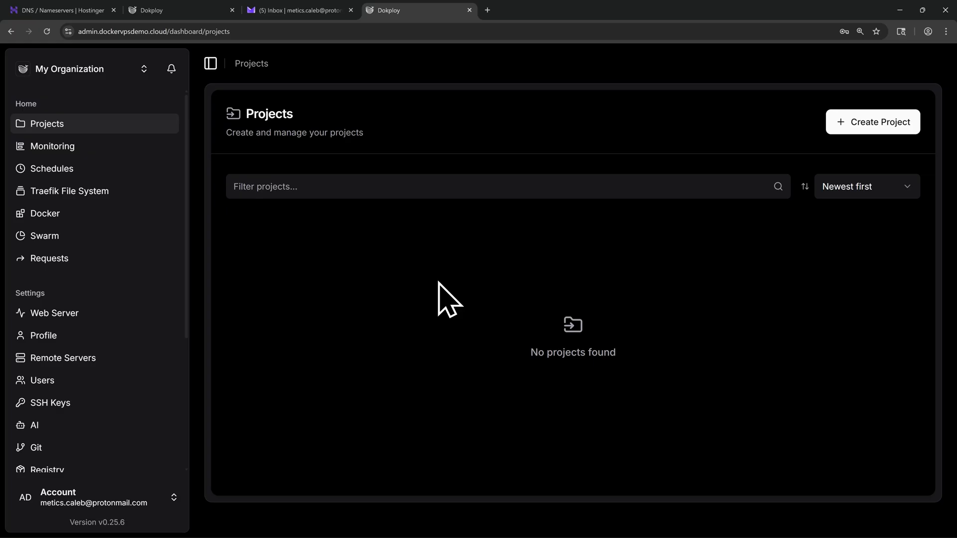
left_click(862, 131)
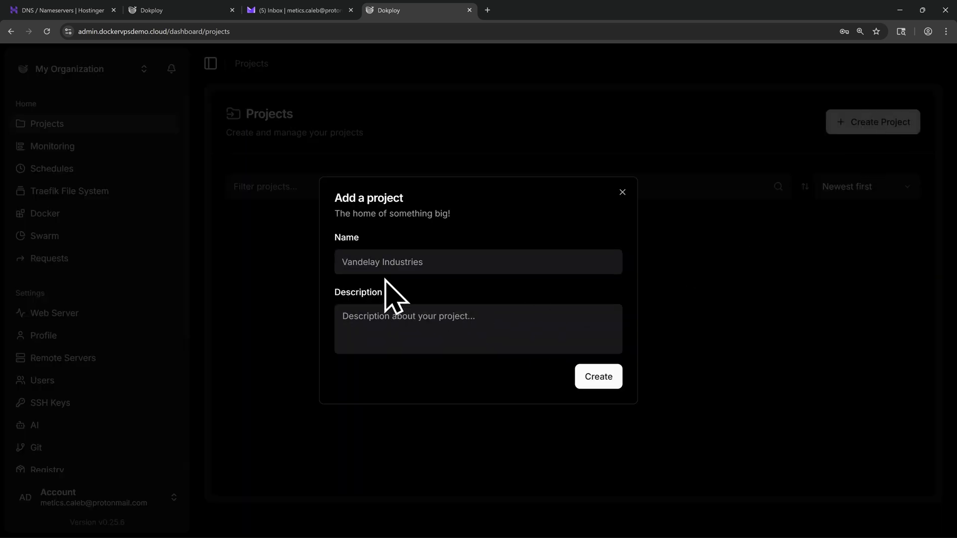
Create the 'Docker Vps Setup' project with an empty description and view its addable service types.
left_click(378, 263)
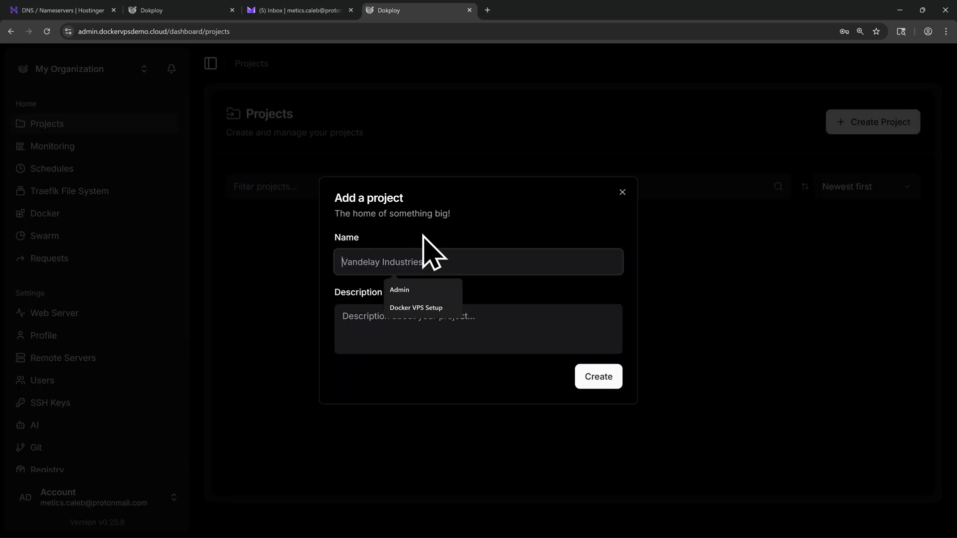
type("Docker Vps Se")
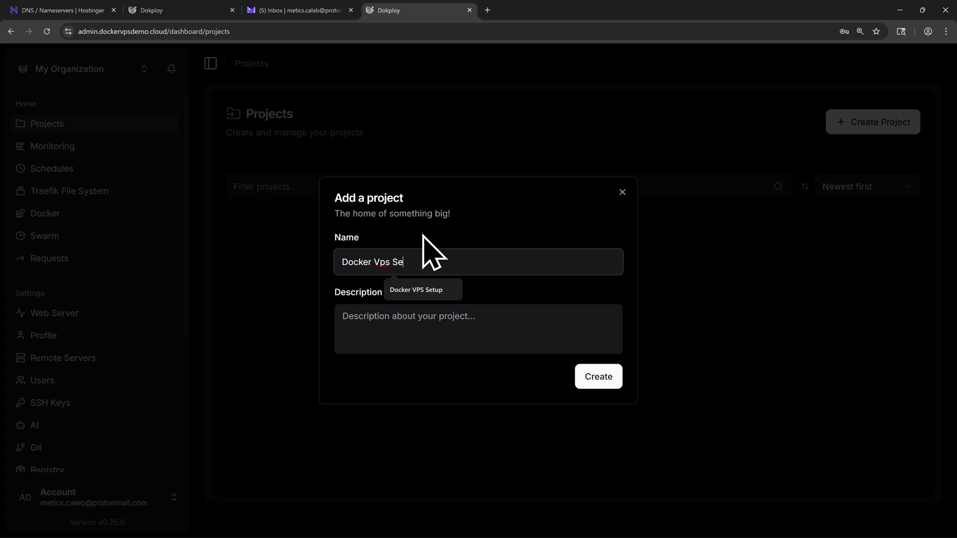
type("tup")
left_click(404, 336)
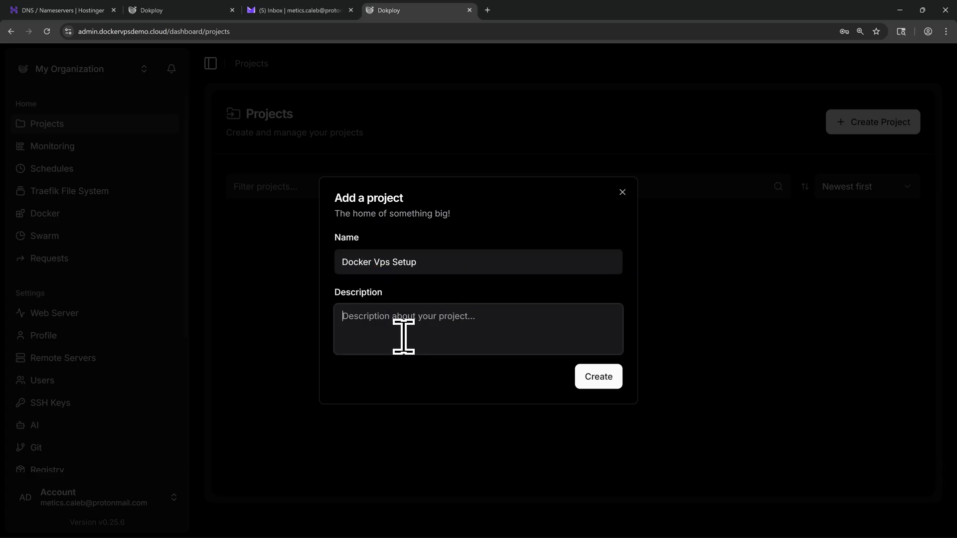
left_click(599, 380)
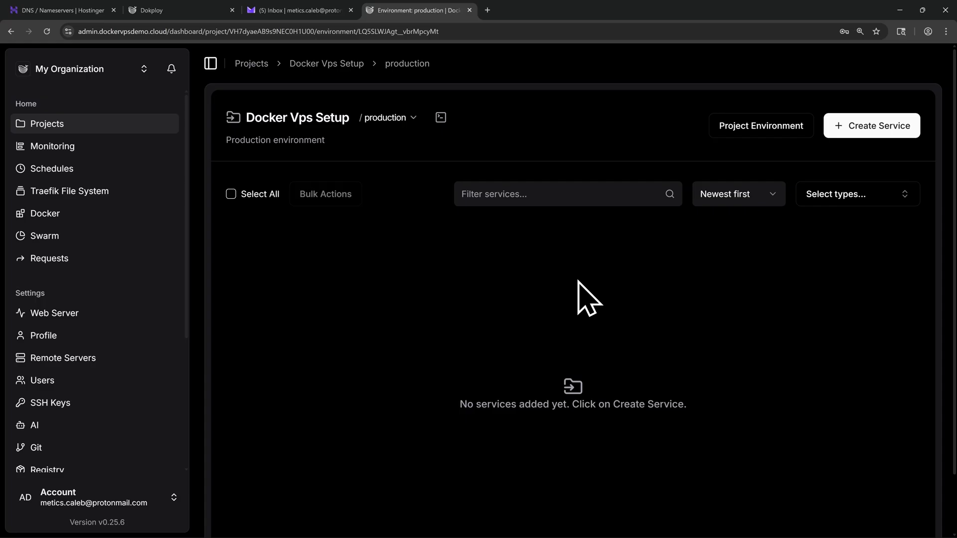
left_click(871, 131)
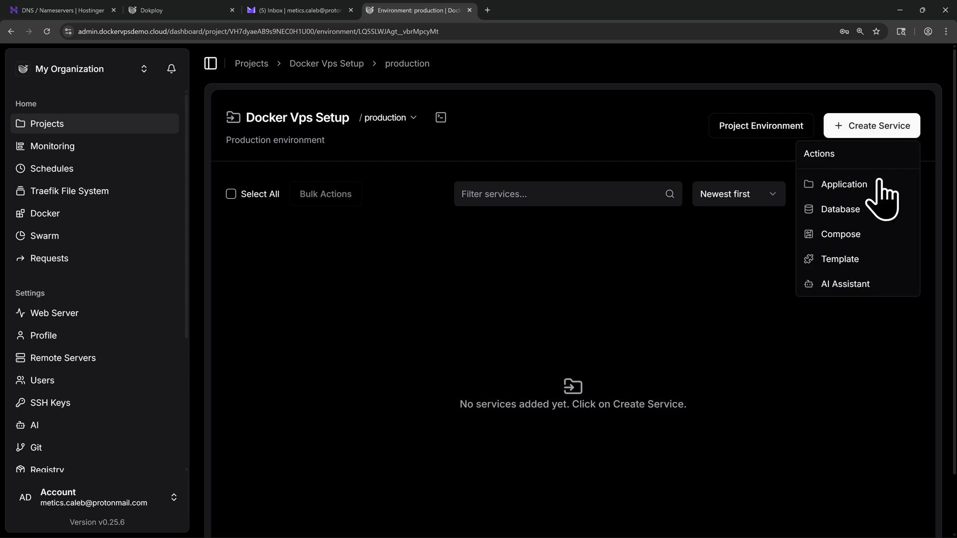